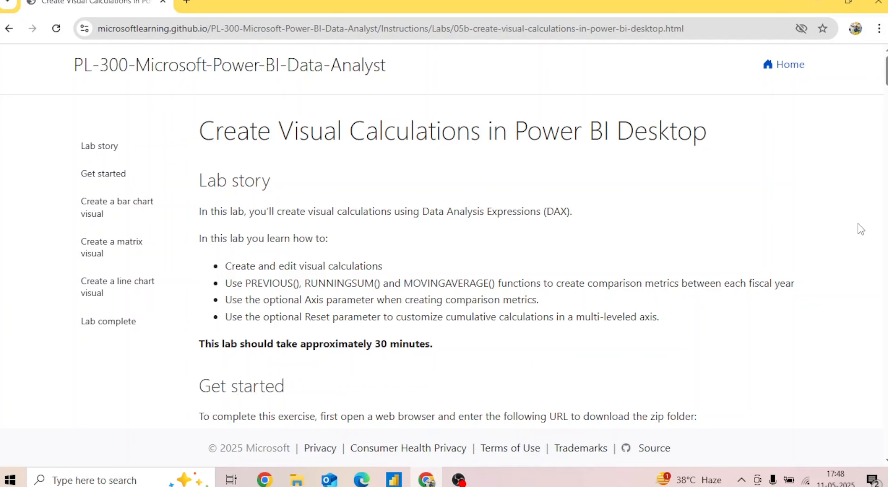
Read the lab's bar chart instructions, switch to Power BI Desktop and add a clustered bar chart to the blank report page
scroll(499, 236, down, 8)
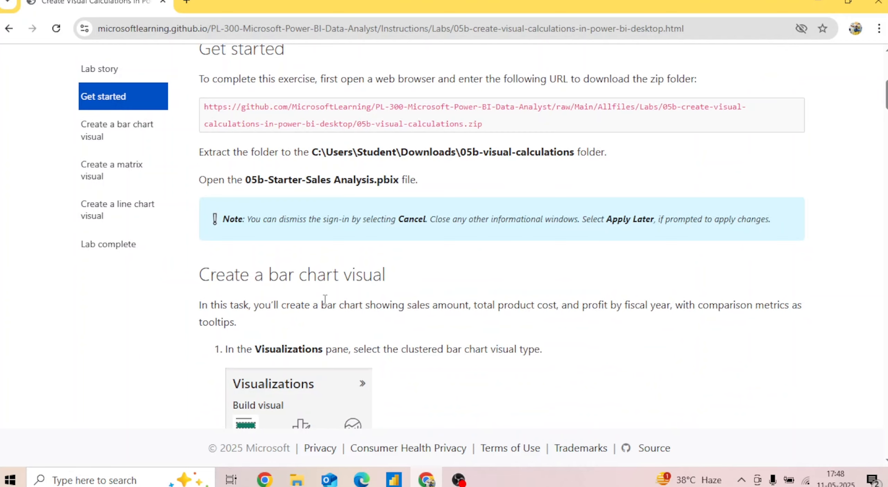
scroll(502, 236, down, 5)
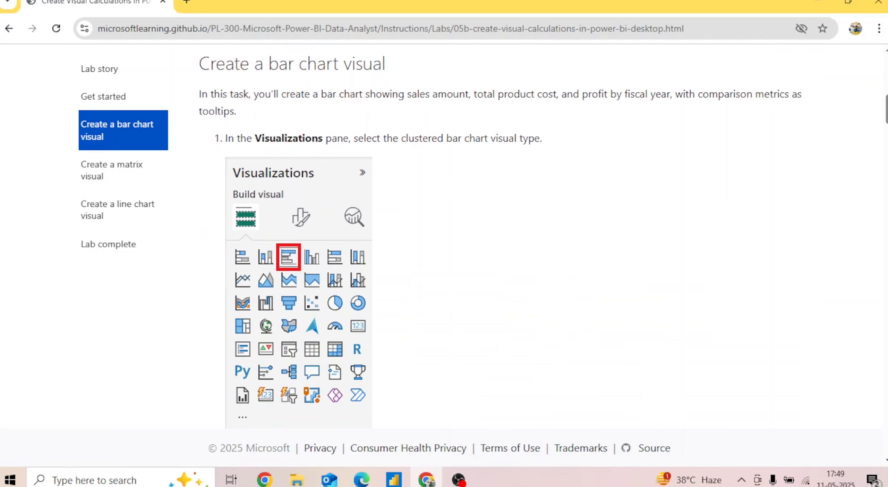
scroll(501, 242, down, 6)
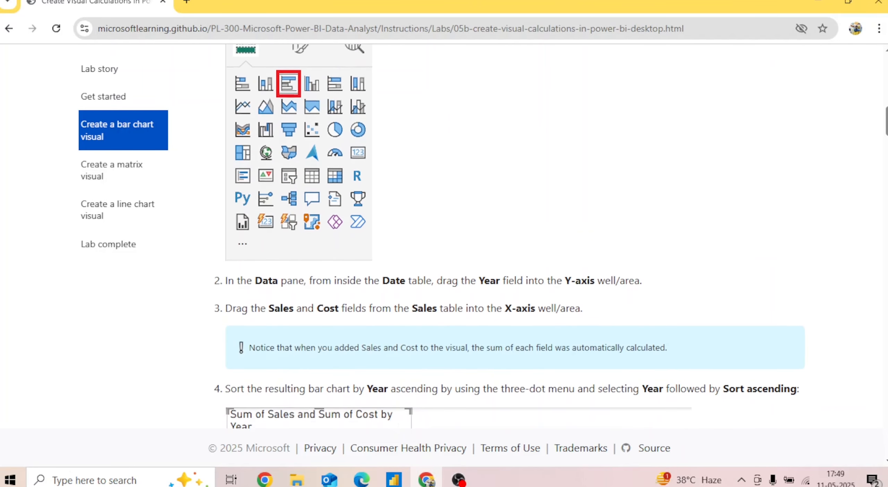
scroll(490, 270, down, 2)
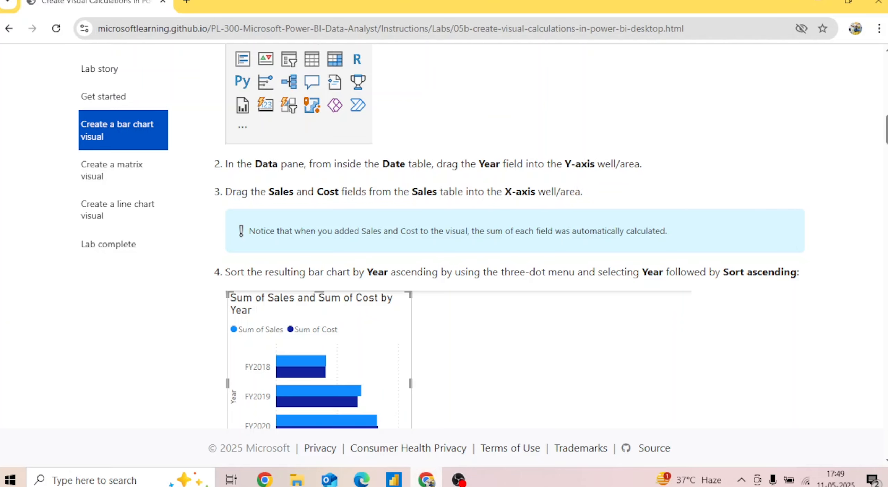
click(399, 448)
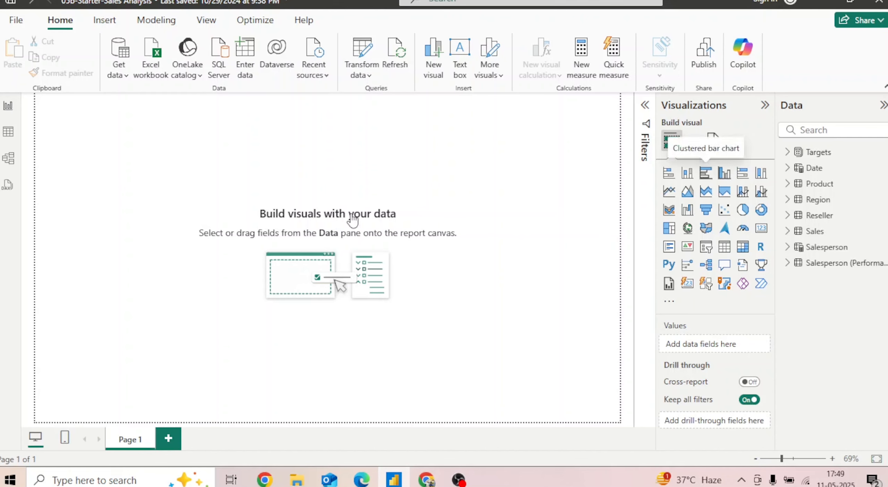
drag(161, 216, 228, 255)
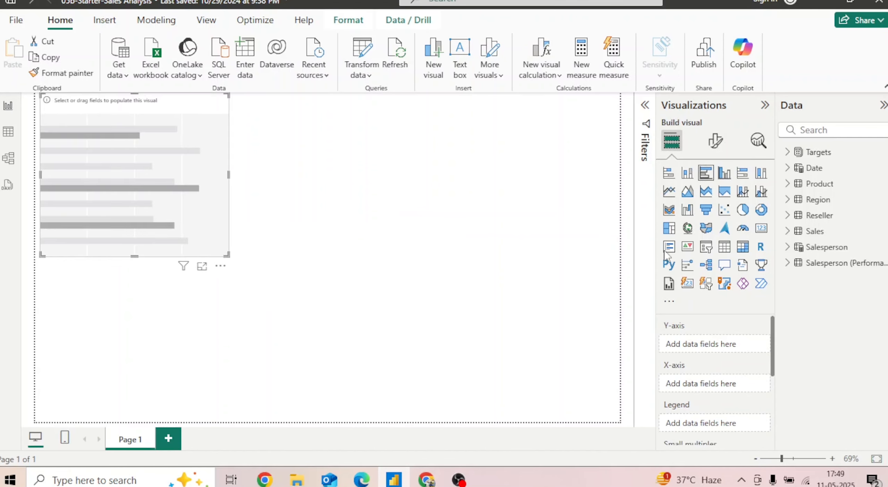
Put Year from the Date table on the chart's Y-axis and Cost and Sales from the Sales table on its X-axis
click(796, 170)
drag(835, 267, 717, 353)
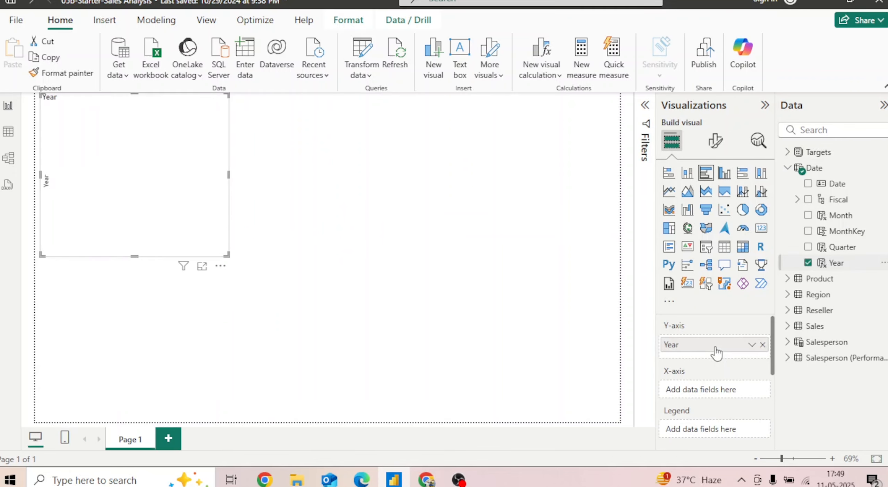
click(788, 332)
drag(839, 344, 721, 399)
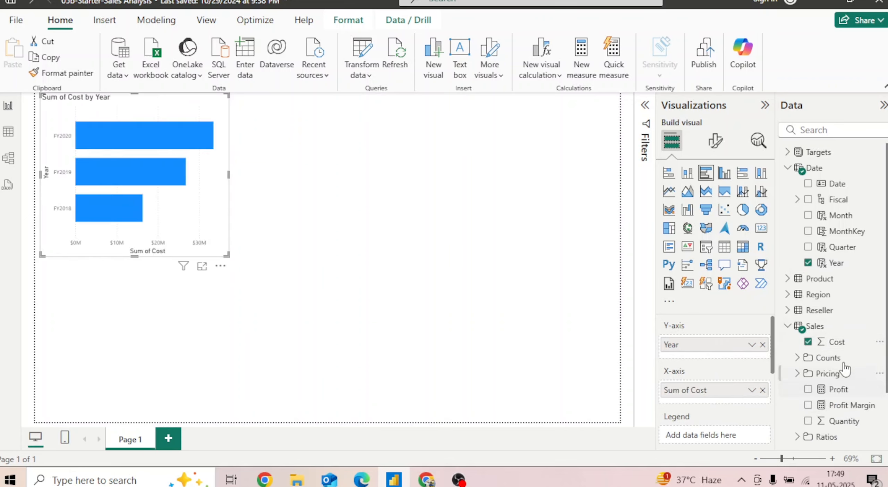
scroll(846, 399, down, 2)
drag(847, 422, 723, 402)
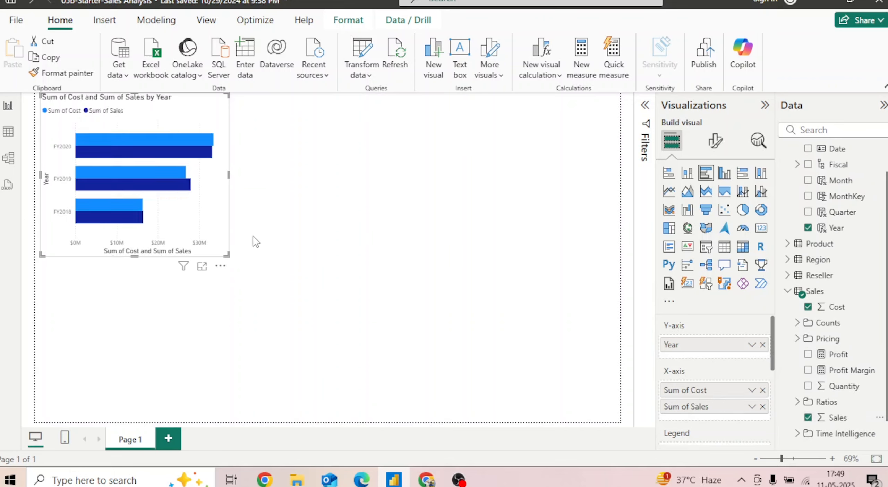
Sort the bar chart by Year in ascending order and enlarge it on the page
click(221, 267)
mouse_move(295, 345)
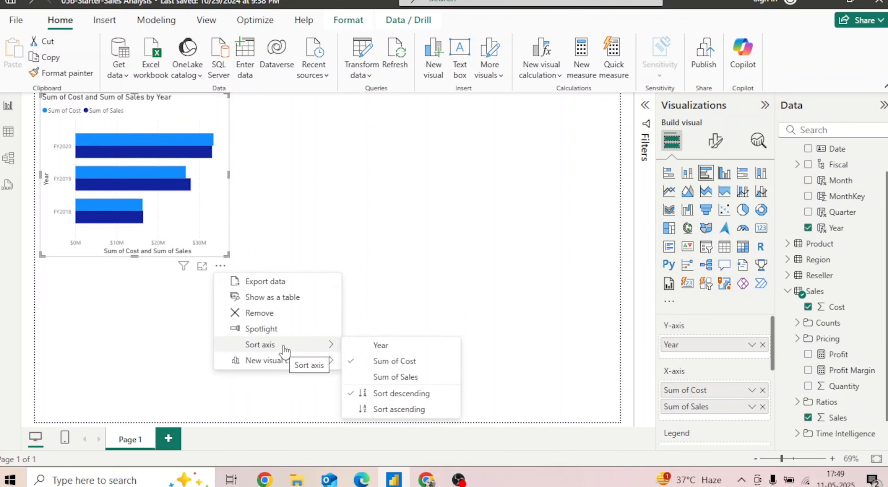
click(390, 345)
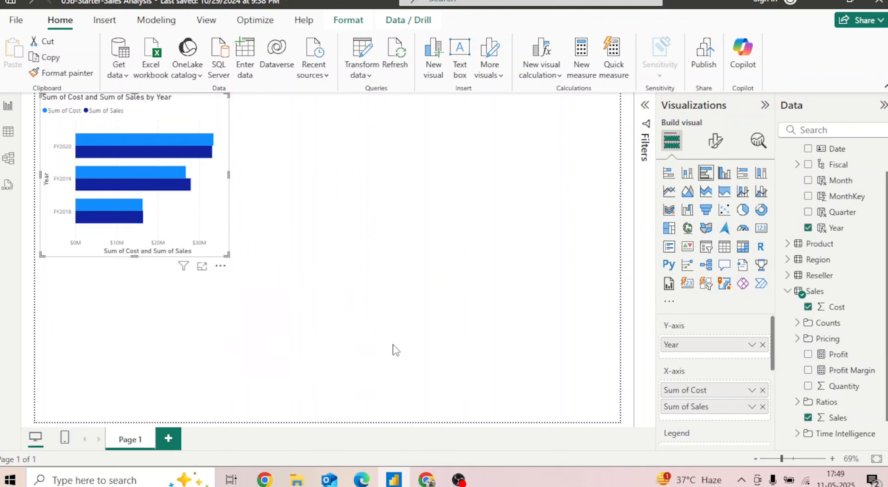
click(221, 265)
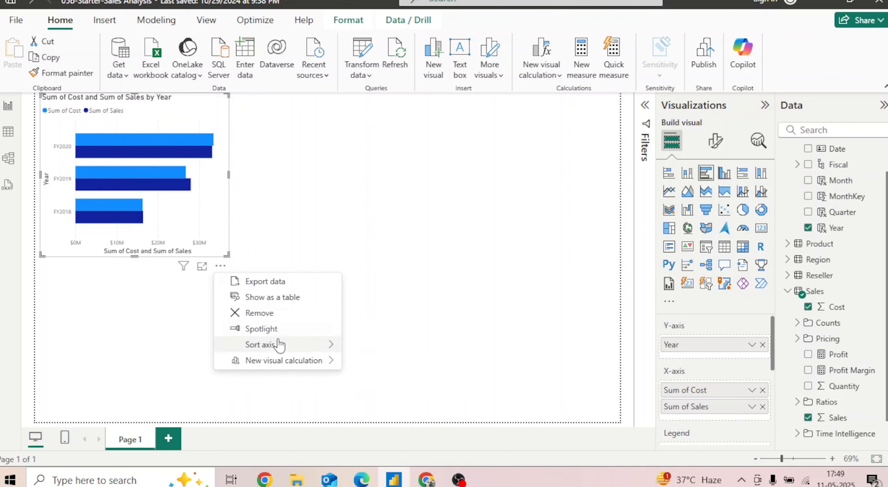
mouse_move(280, 345)
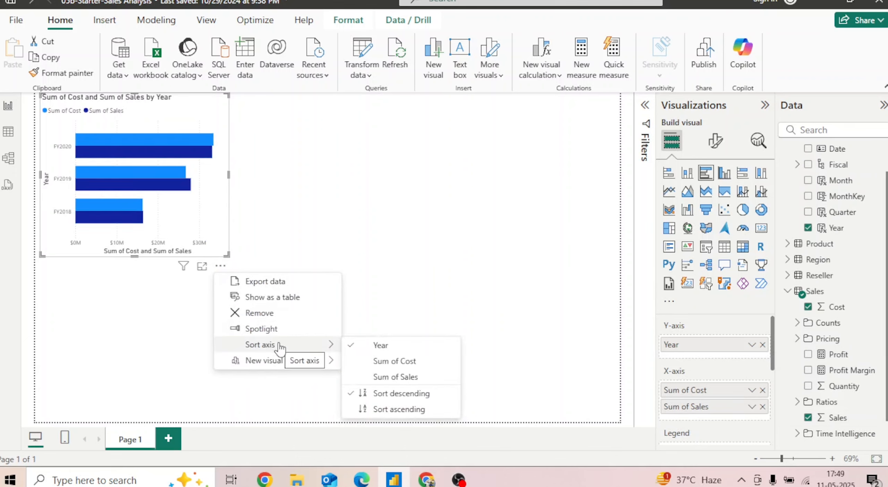
click(409, 411)
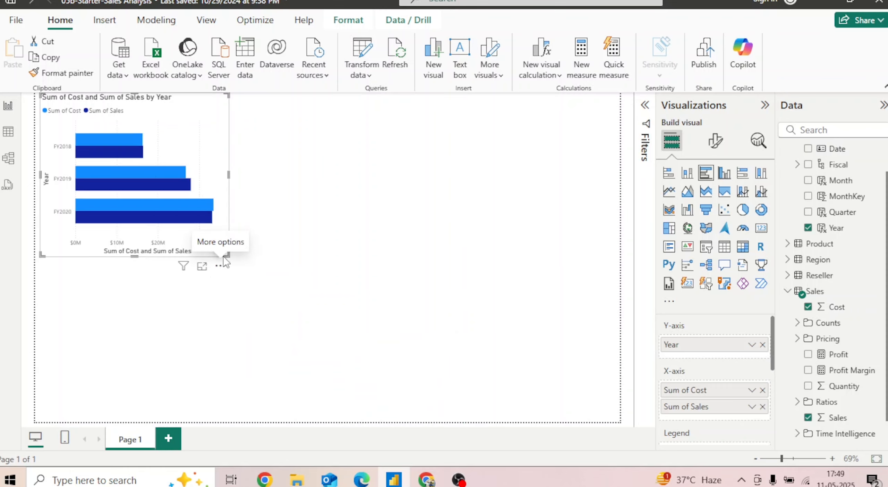
drag(227, 257, 278, 297)
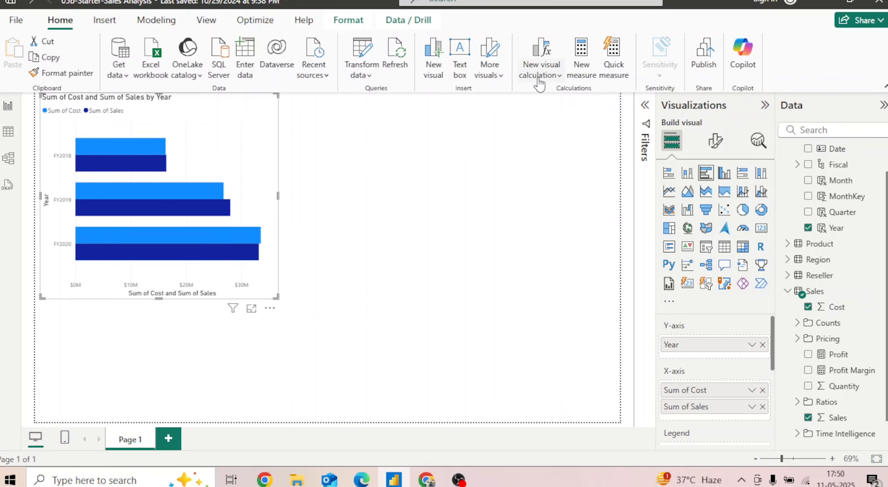
Start a custom visual calculation for the bar chart, name it Profit and begin its formula with [Sum of Sales]
click(557, 76)
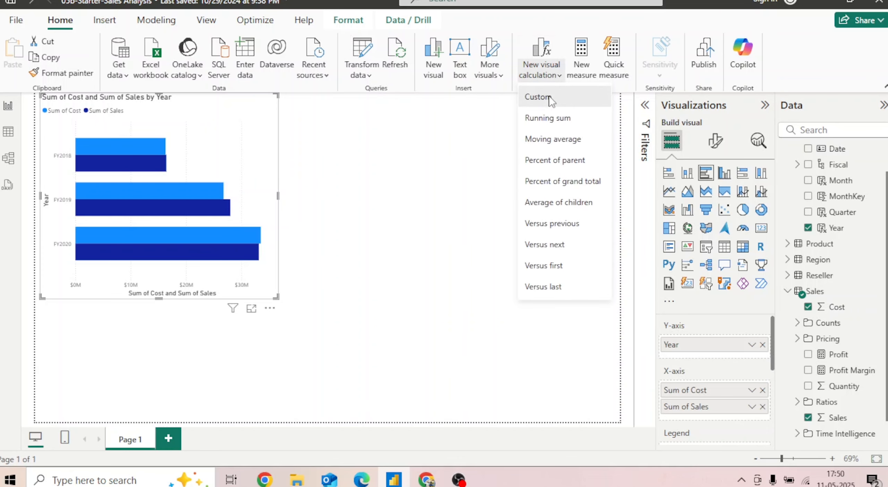
click(550, 98)
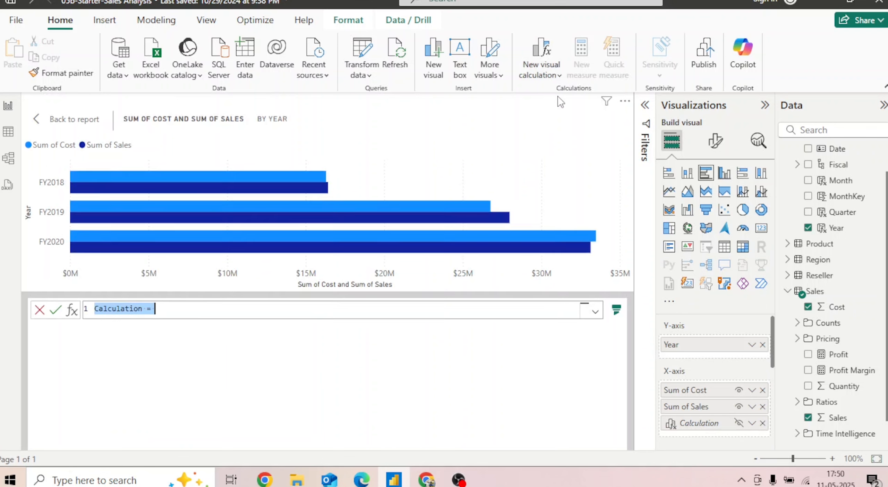
click(199, 307)
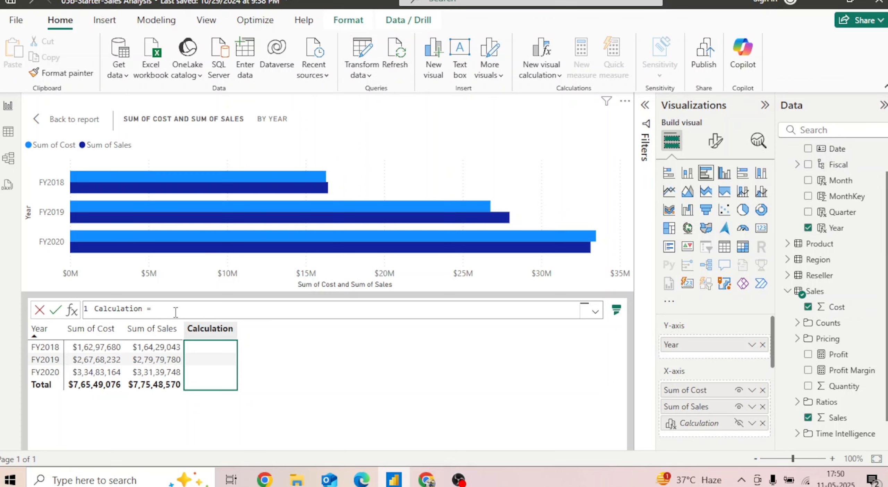
key(BackSpace)
key(BackSpace)
key(BackSpace)
key(BackSpace)
key(BackSpace)
key(BackSpace)
key(BackSpace)
key(BackSpace)
text(Sum)
key(Up)
key(Up)
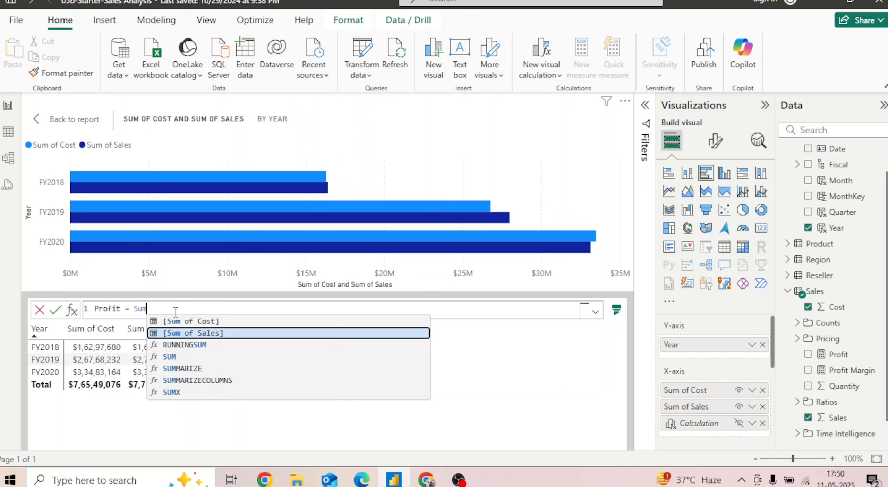
key(Tab)
Complete the Profit formula by subtracting [Sum of Cost] and commit the calculation
text(- Sum)
key(Up)
key(Up)
key(Up)
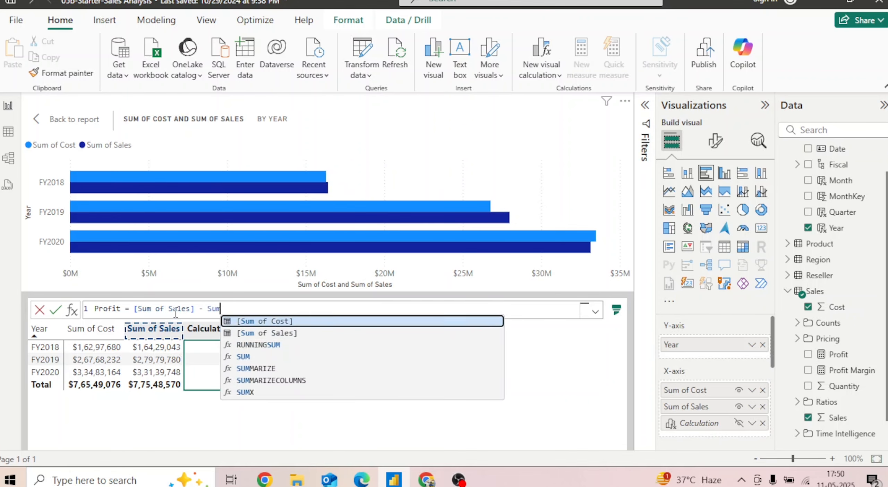
key(Tab)
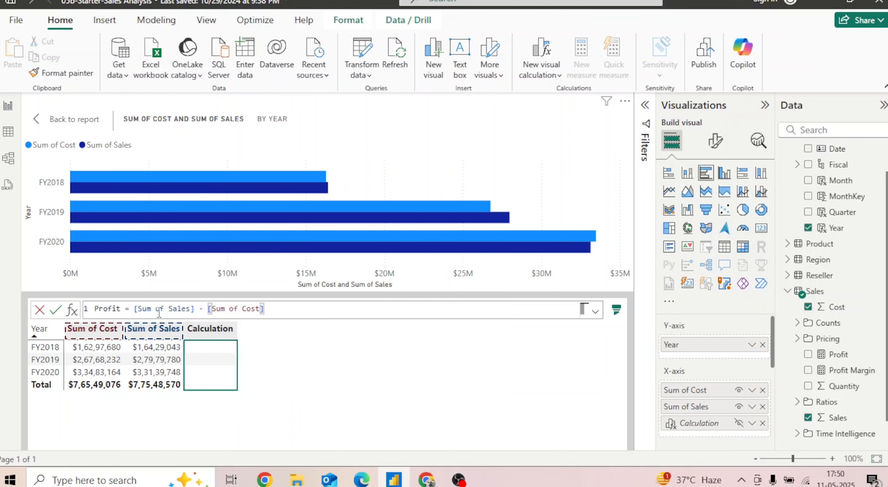
click(56, 308)
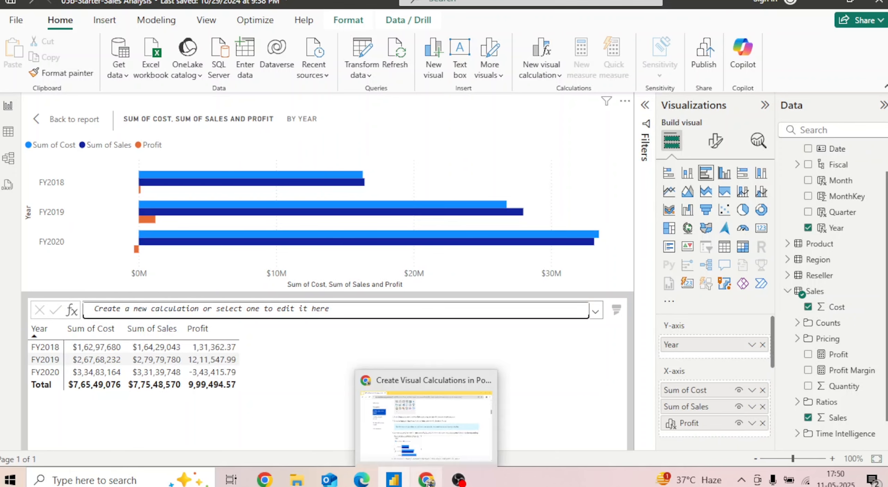
Check the lab page in the browser for the Add calculations and Versus previous instructions, and return to Power BI Desktop
click(429, 482)
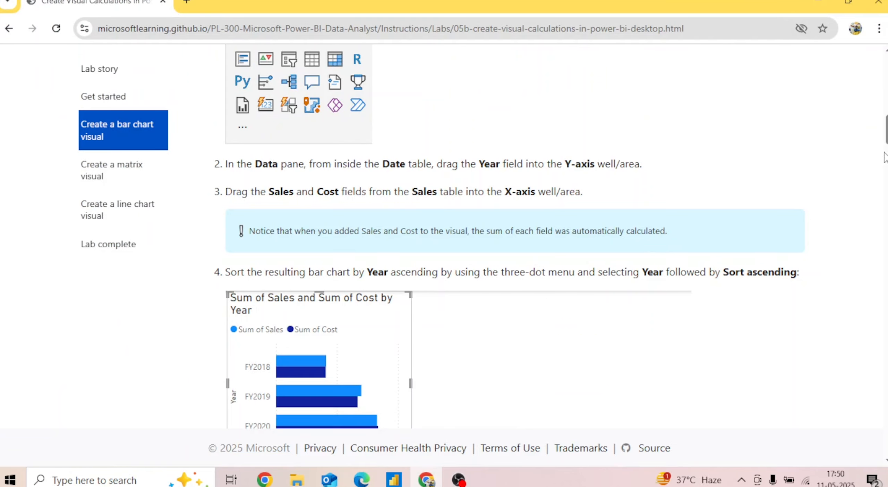
scroll(510, 236, down, 20)
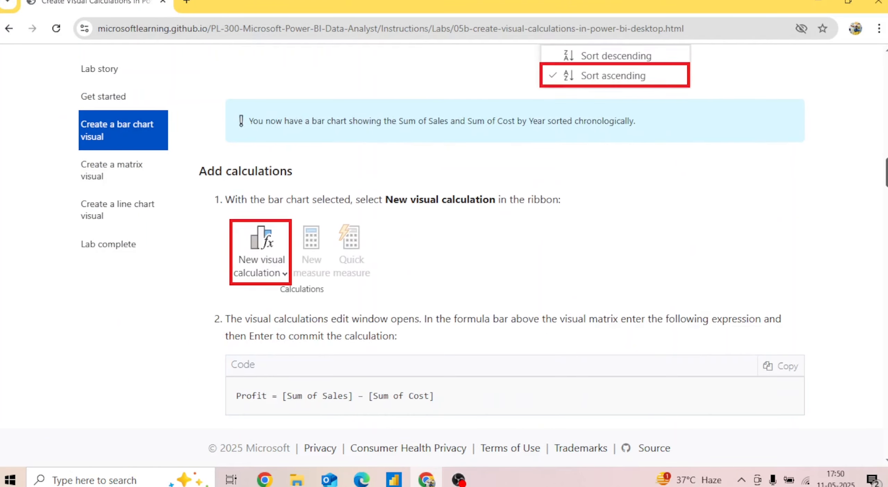
scroll(370, 277, down, 3)
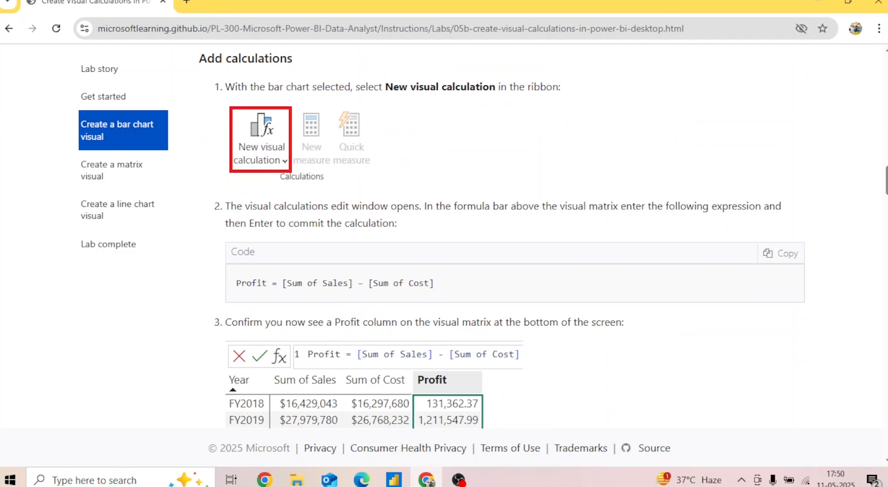
scroll(509, 236, down, 12)
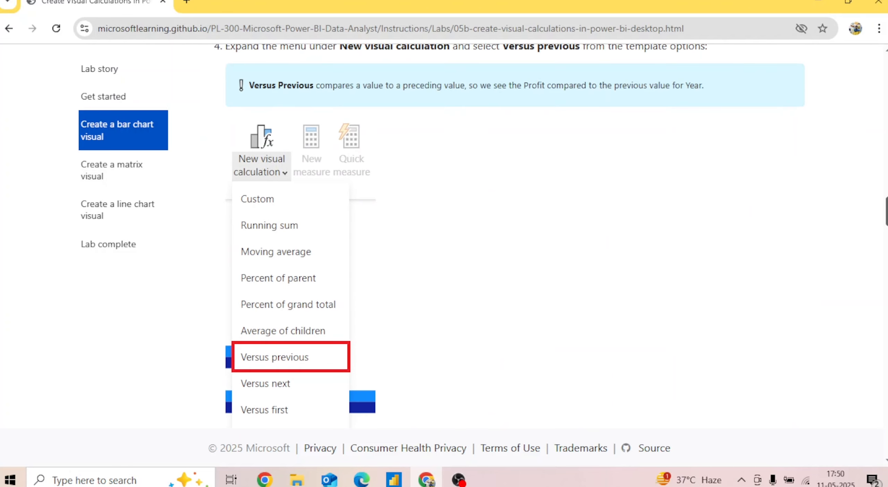
scroll(509, 235, up, 1)
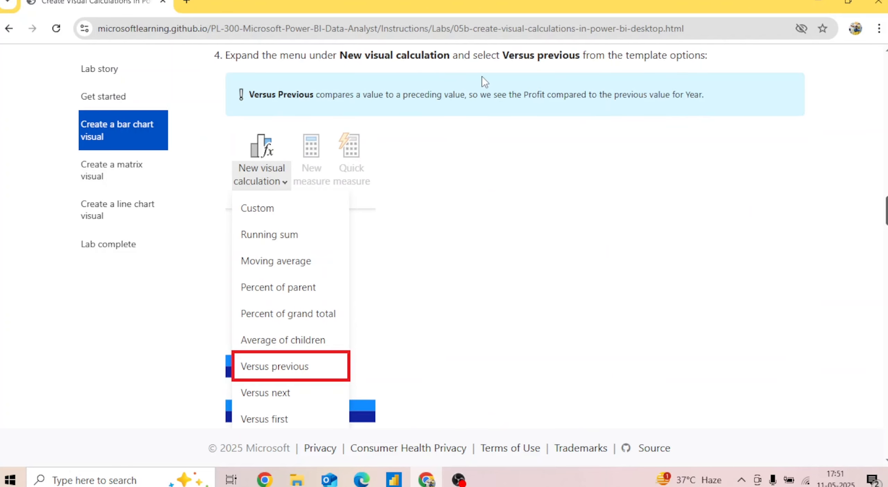
scroll(658, 244, down, 5)
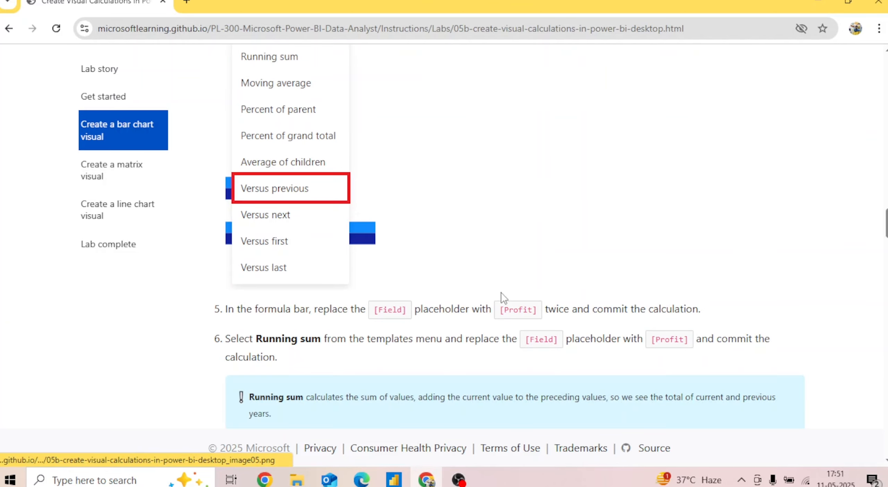
click(401, 477)
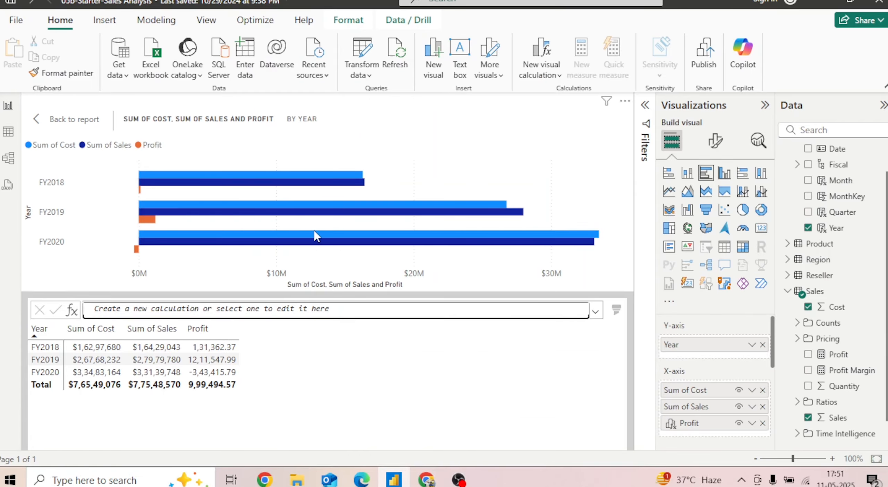
Add a Versus previous visual calculation and replace the first [Field] placeholder in its formula with [Profit]
click(546, 77)
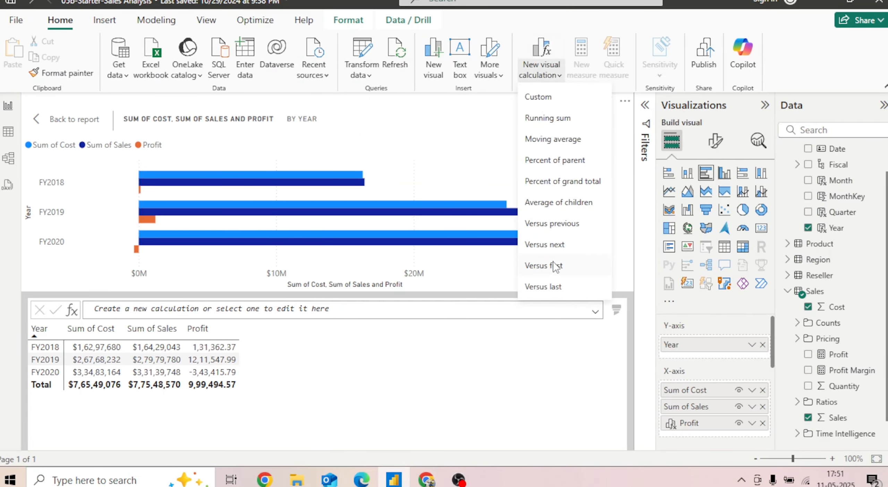
click(562, 224)
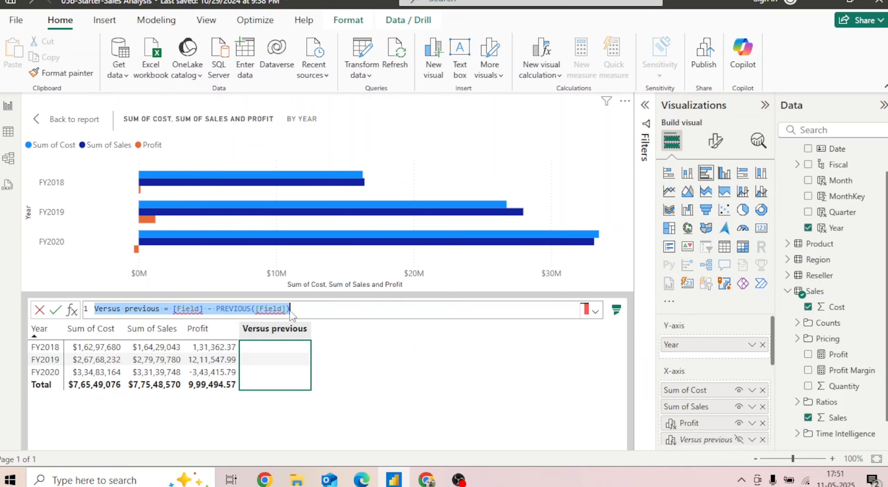
click(205, 310)
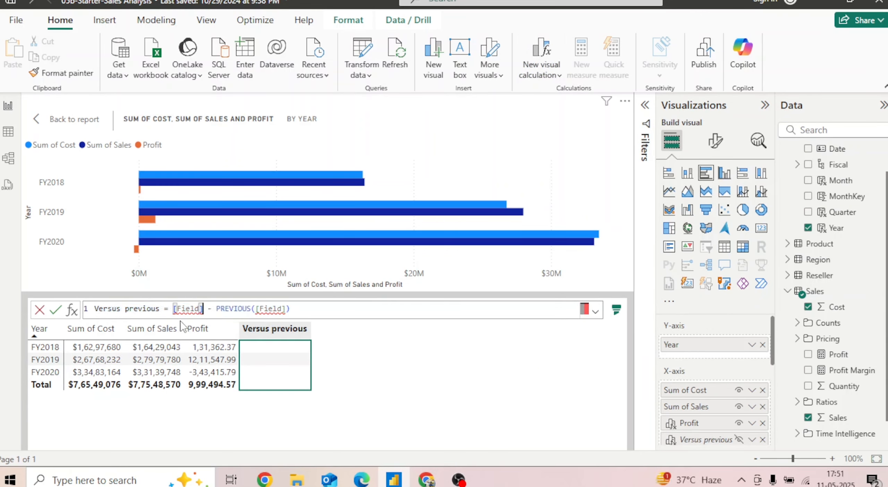
key(BackSpace)
key(BackSpace)
key(BackSpace)
key(BackSpace)
key(BackSpace)
text(F)
key(BackSpace)
key(Tab)
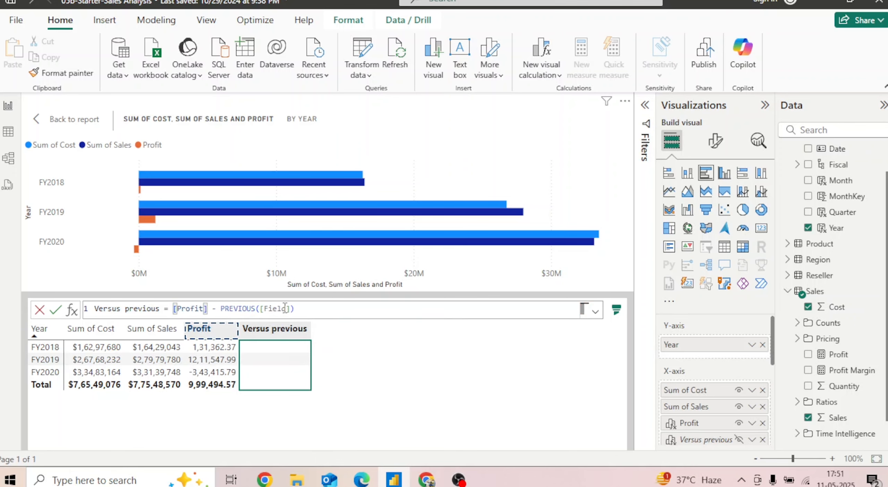
Replace the [Field] placeholder inside PREVIOUS with [Profit] and commit the Versus previous calculation
key(BackSpace)
key(BackSpace)
key(BackSpace)
key(BackSpace)
key(BackSpace)
key(Tab)
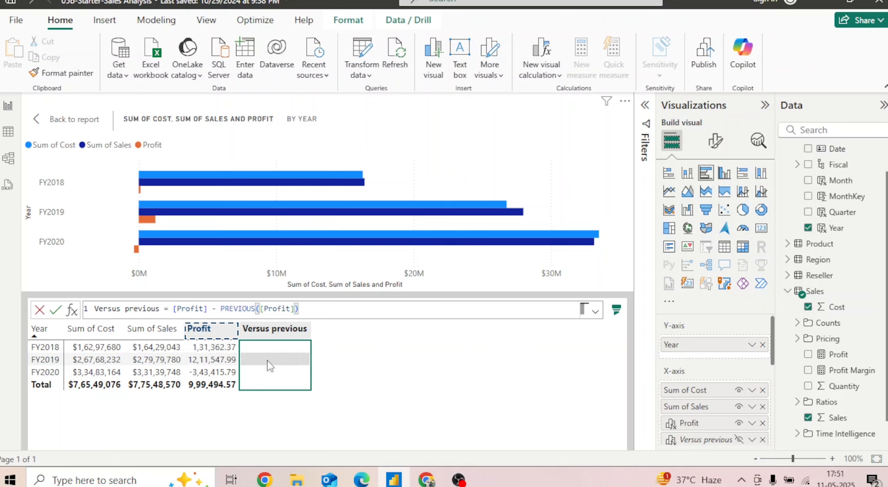
click(57, 308)
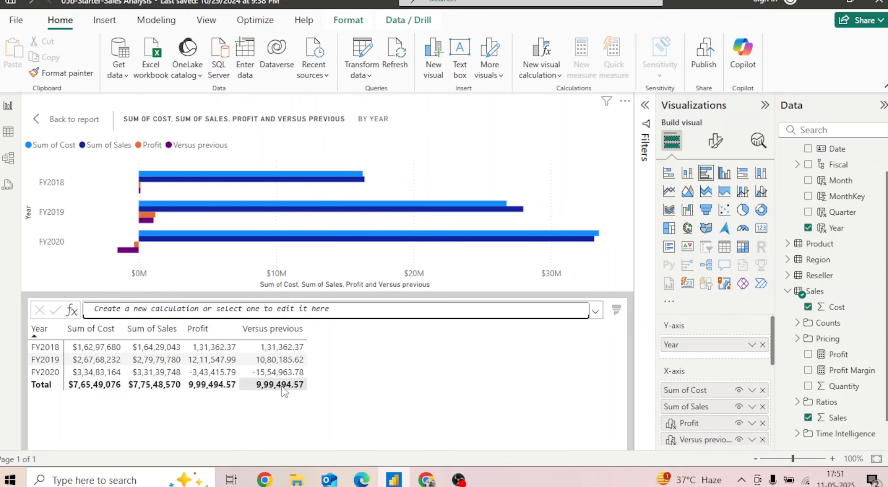
Check the lab page in the browser for the Running sum and Moving average instructions, and return to Power BI Desktop
click(426, 479)
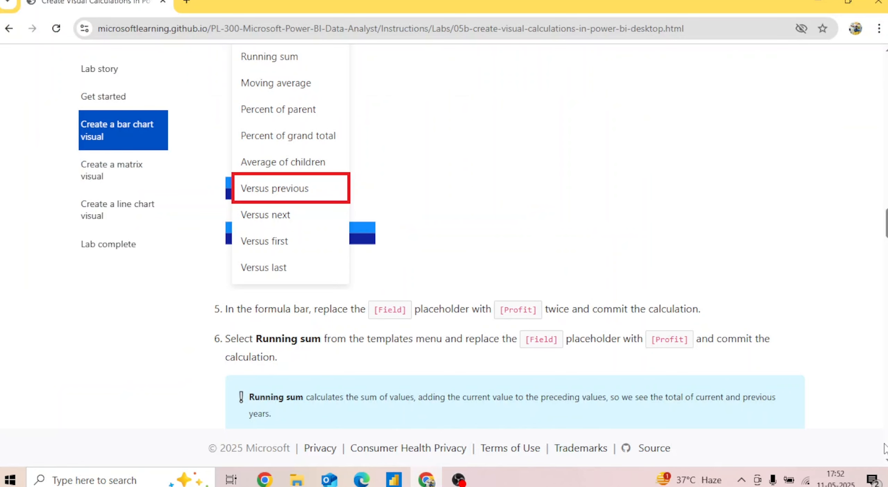
scroll(509, 240, down, 5)
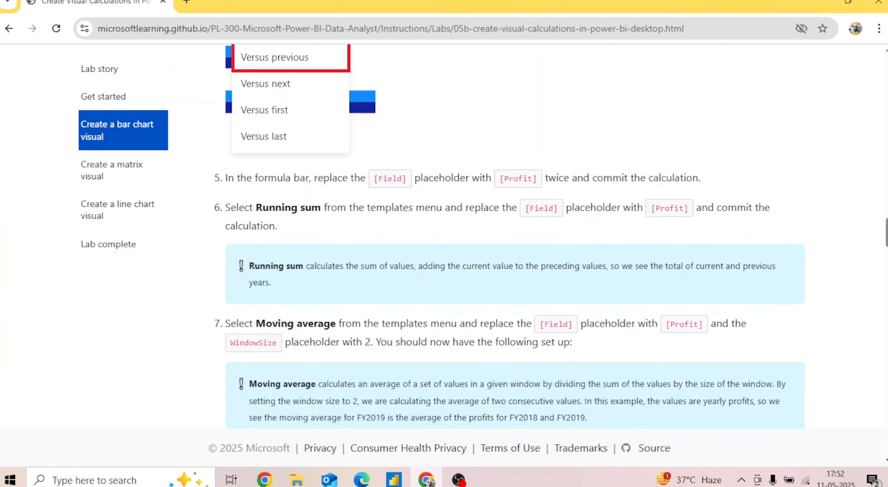
scroll(260, 211, down, 1)
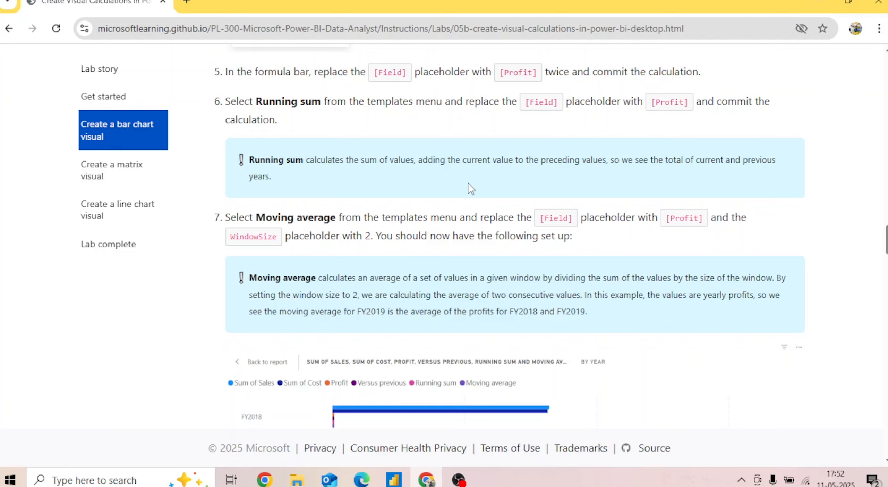
click(394, 479)
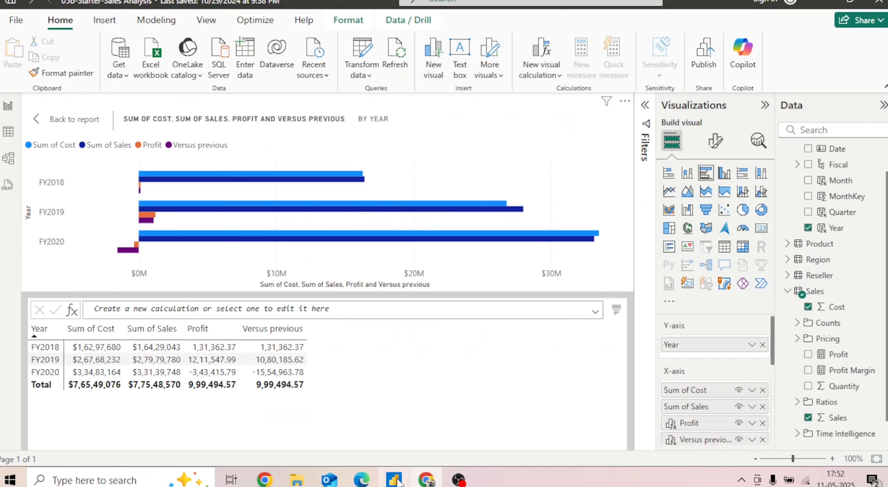
Add a Running sum visual calculation, replace its [Field] placeholder with [Profit], and commit it
click(560, 78)
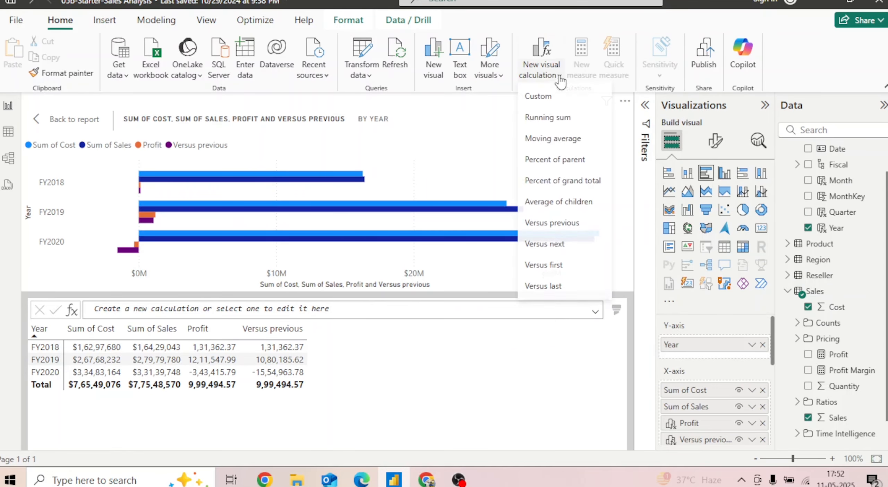
click(552, 119)
click(230, 308)
key(BackSpace)
key(BackSpace)
key(BackSpace)
key(BackSpace)
key(Tab)
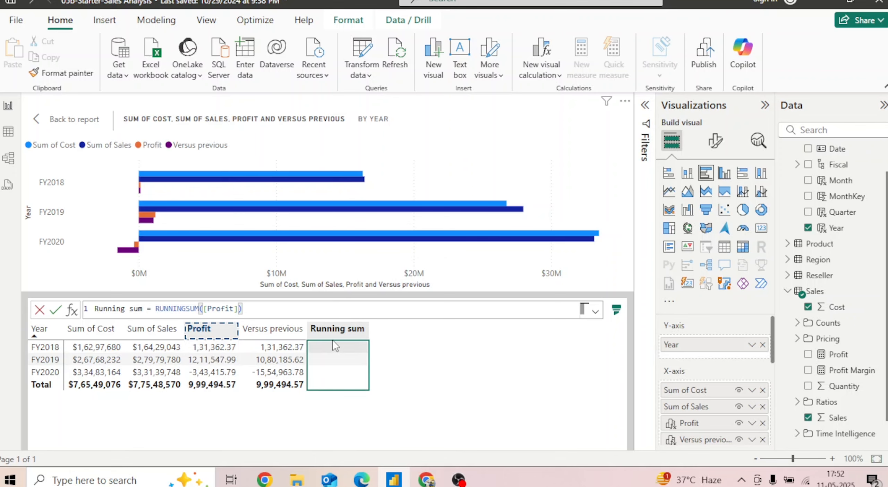
key(Return)
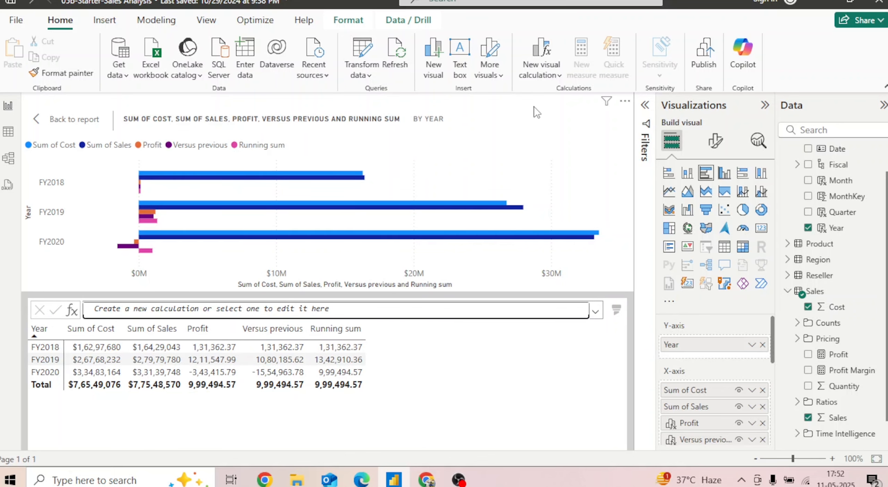
Add a Moving average visual calculation and replace the [Field] placeholder in its formula with [Profit]
click(541, 74)
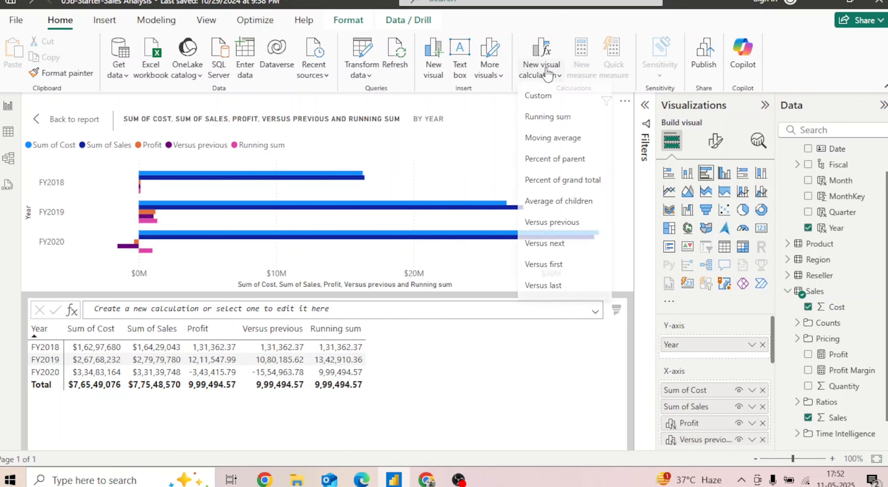
click(566, 141)
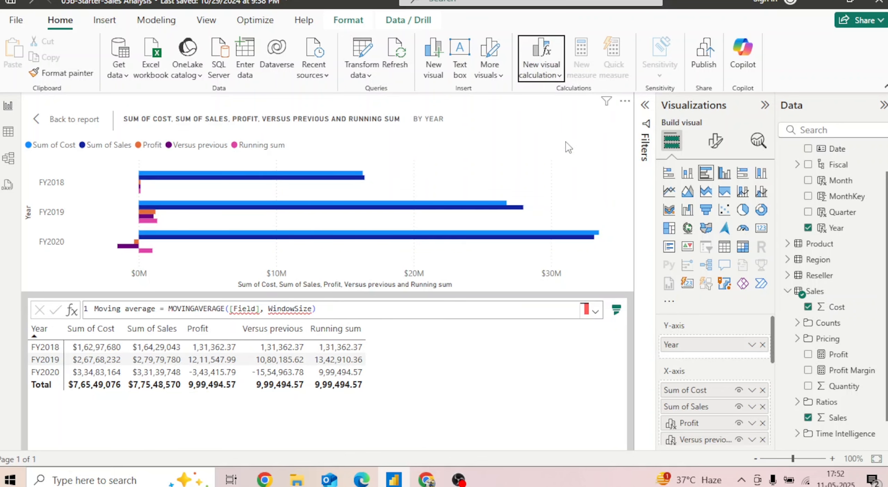
click(256, 308)
key(BackSpace)
key(BackSpace)
key(BackSpace)
key(BackSpace)
key(BackSpace)
key(Tab)
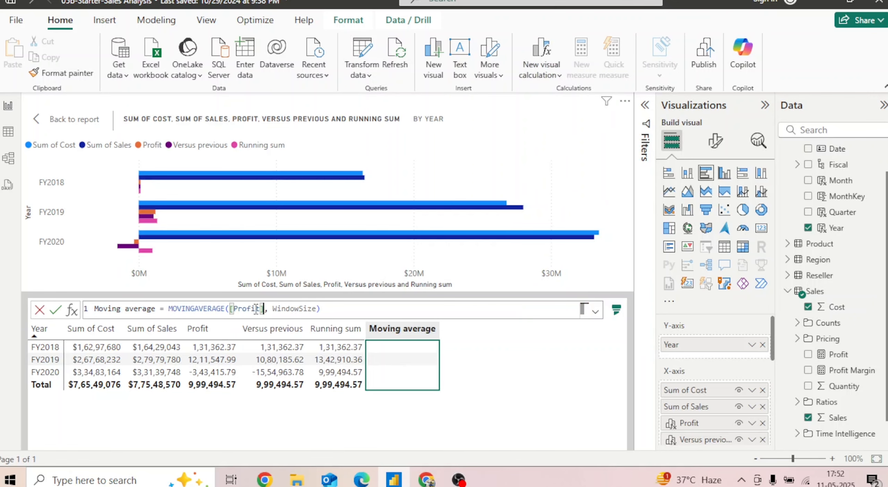
Replace the WindowSize placeholder in the Moving average formula with 2 and commit the calculation
click(317, 310)
key(BackSpace)
key(BackSpace)
key(BackSpace)
key(BackSpace)
key(BackSpace)
key(BackSpace)
key(BackSpace)
key(BackSpace)
key(BackSpace)
key(BackSpace)
text(2)
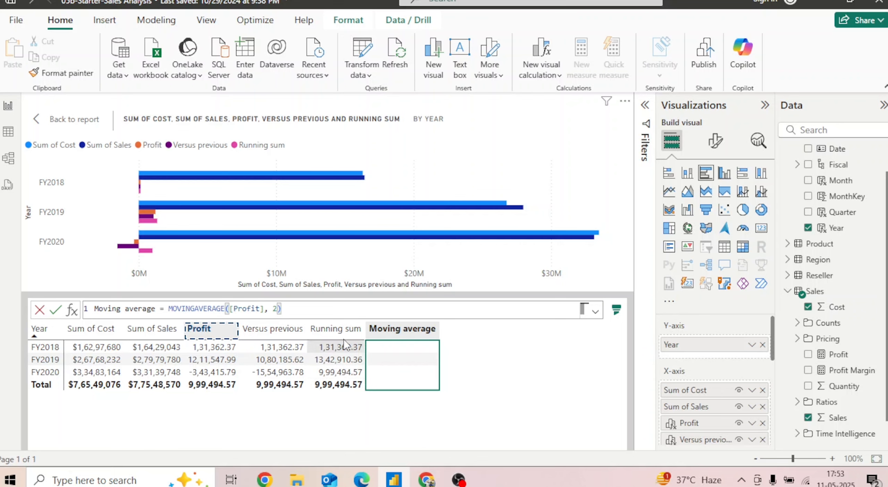
click(55, 310)
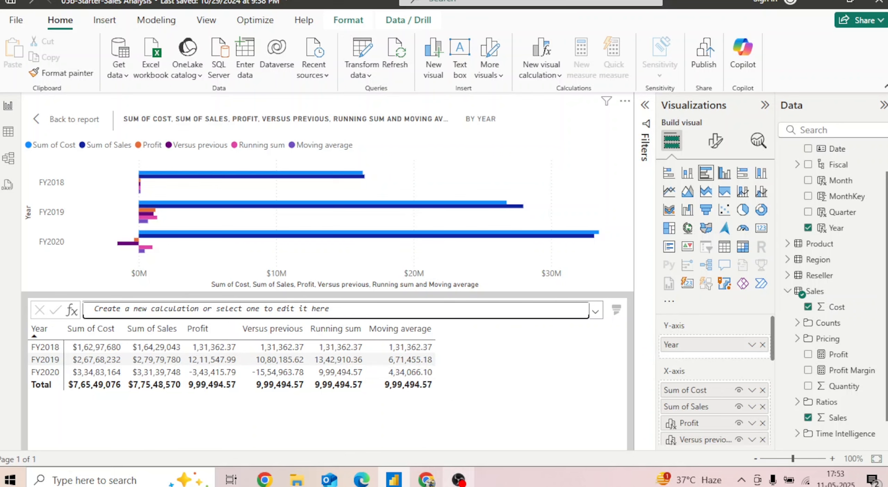
Compare the lab page's expected setup, read its instruction on hiding X-axis fields, and return to Power BI Desktop
mouse_move(426, 479)
click(423, 417)
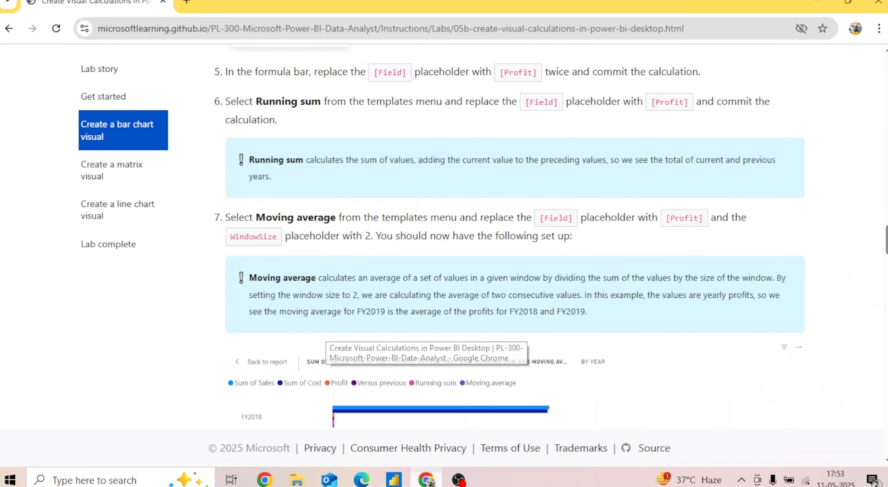
scroll(509, 239, down, 3)
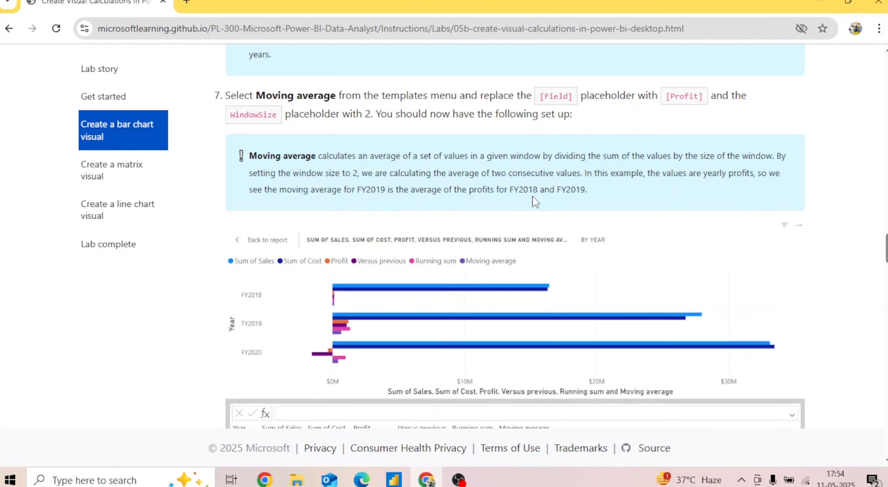
scroll(525, 134, down, 5)
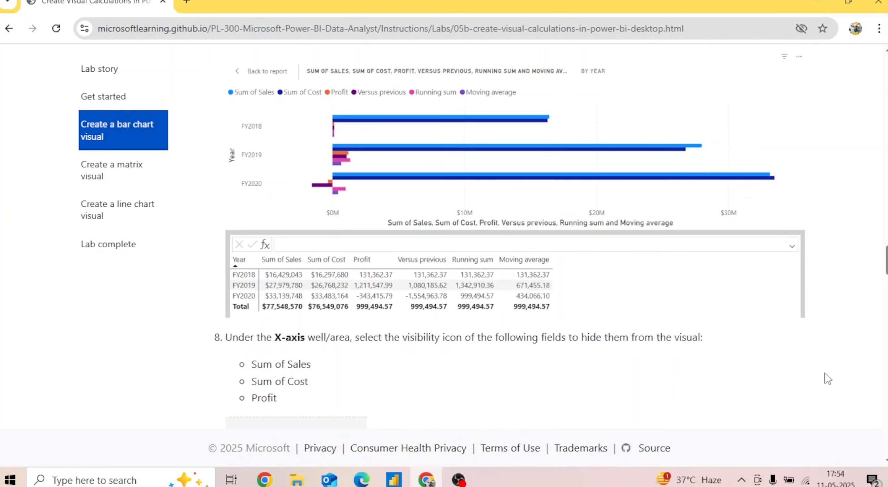
scroll(432, 248, down, 3)
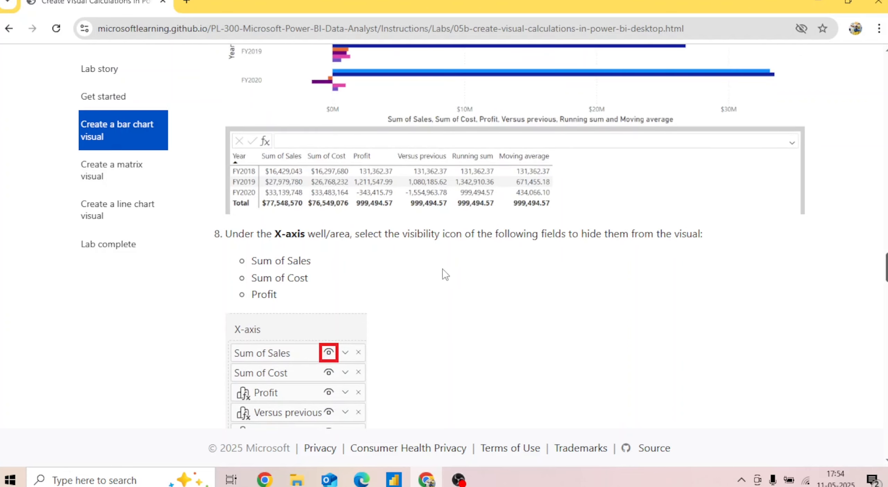
click(394, 479)
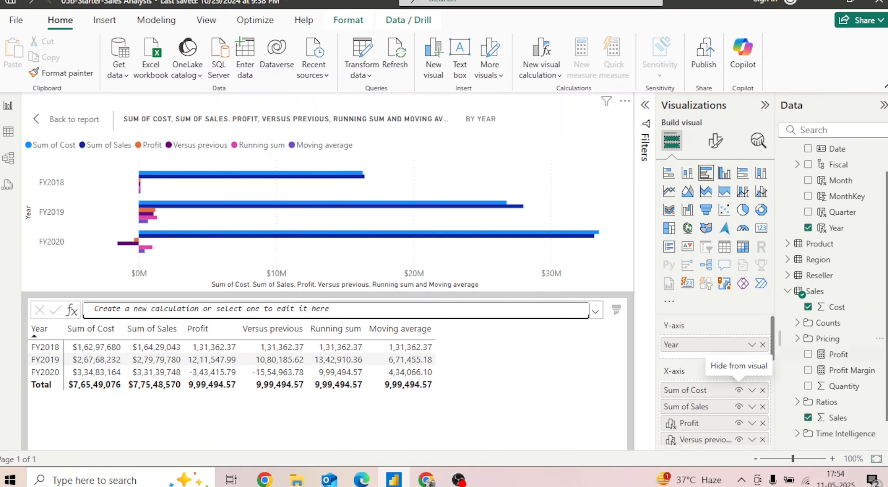
Hide the X-axis fields Sum of Cost, Sum of Sales and Profit from the bar chart
scroll(732, 349, down, 2)
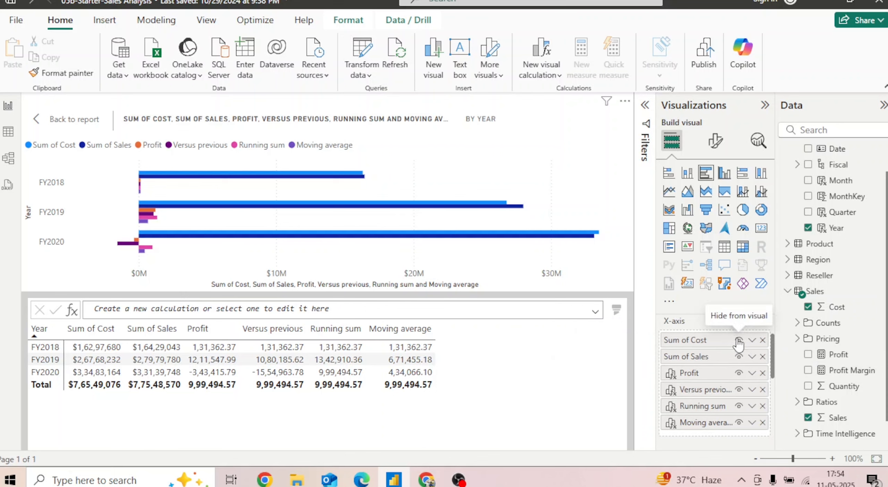
click(739, 340)
click(739, 356)
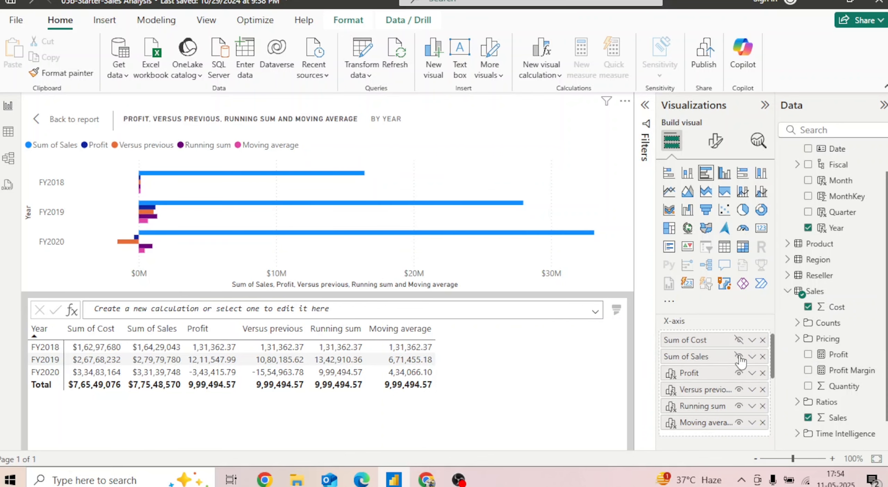
click(739, 373)
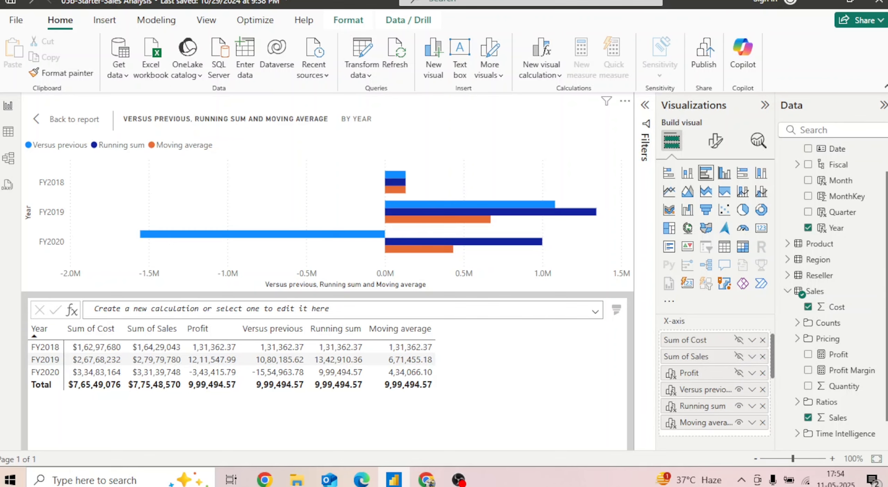
Move the Running sum and Moving average calculations from the X-axis to the chart's Tooltips
drag(772, 369, 773, 386)
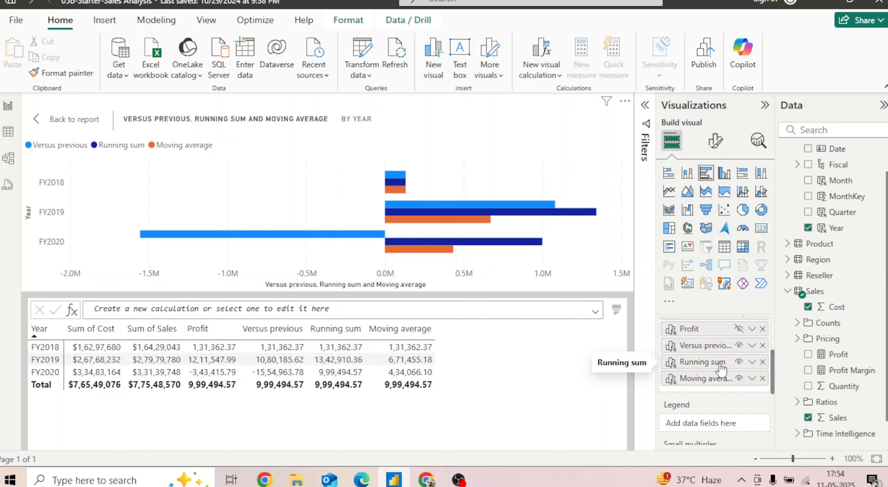
click(753, 363)
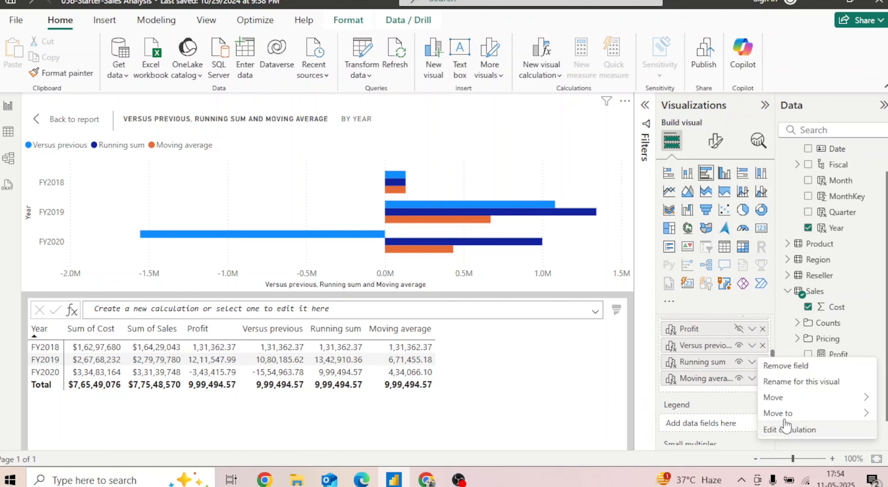
mouse_move(786, 413)
click(698, 415)
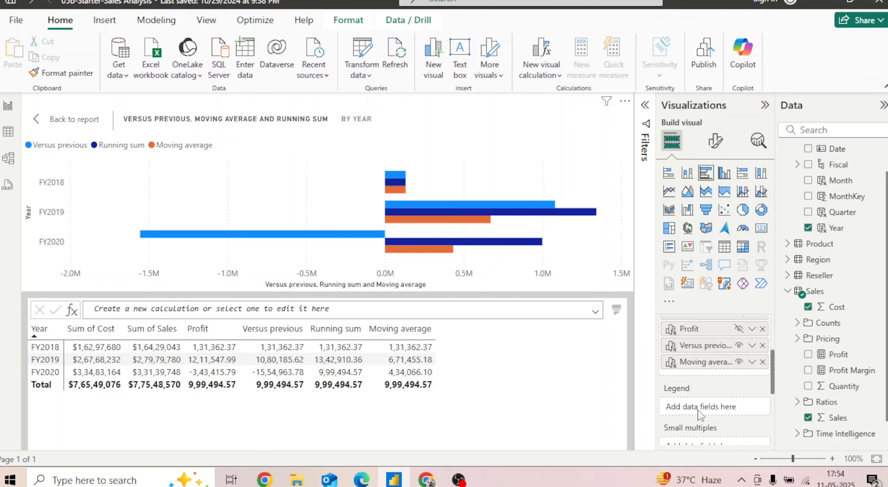
click(753, 362)
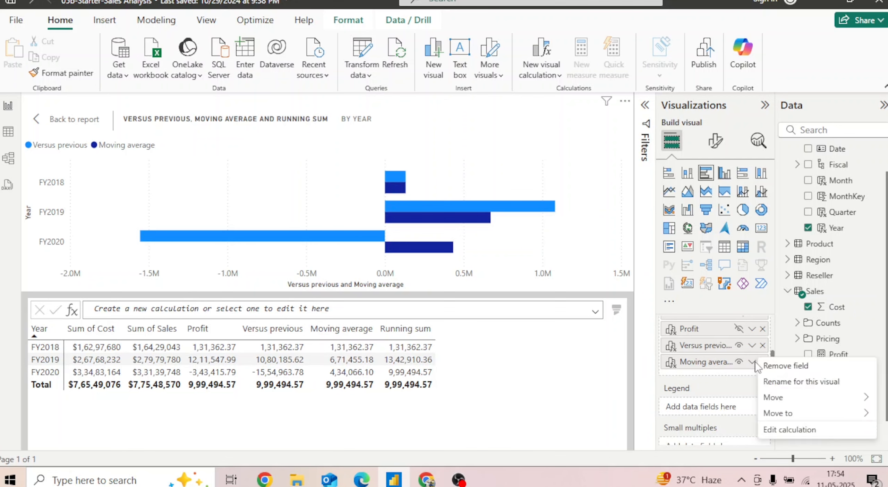
mouse_move(791, 415)
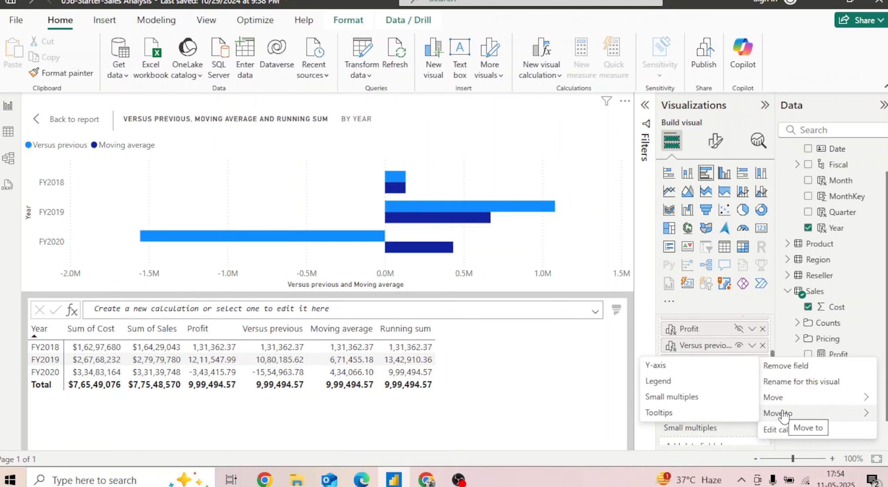
click(681, 416)
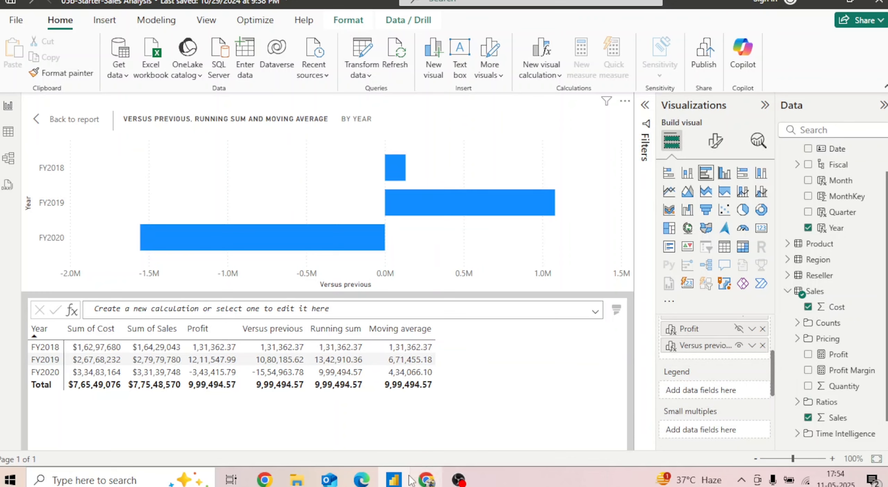
Read the lab page's final bar chart steps and the opening matrix visual instructions, and return to Power BI Desktop
click(428, 480)
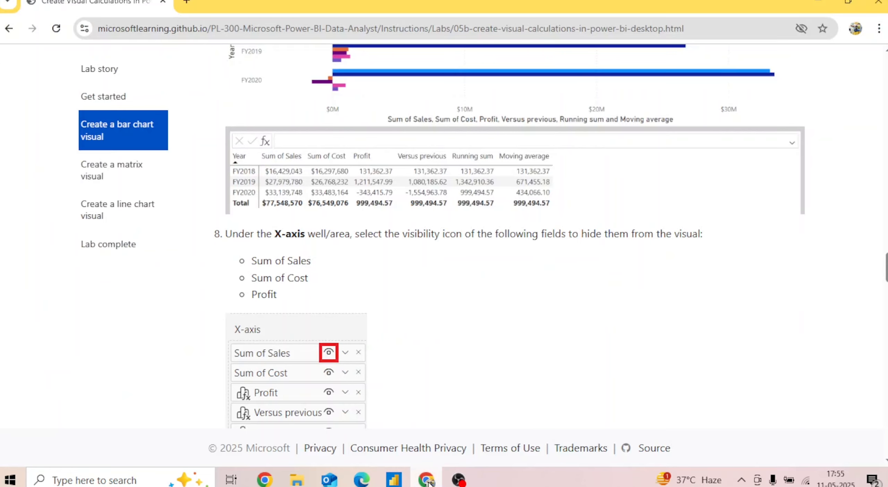
scroll(508, 236, down, 7)
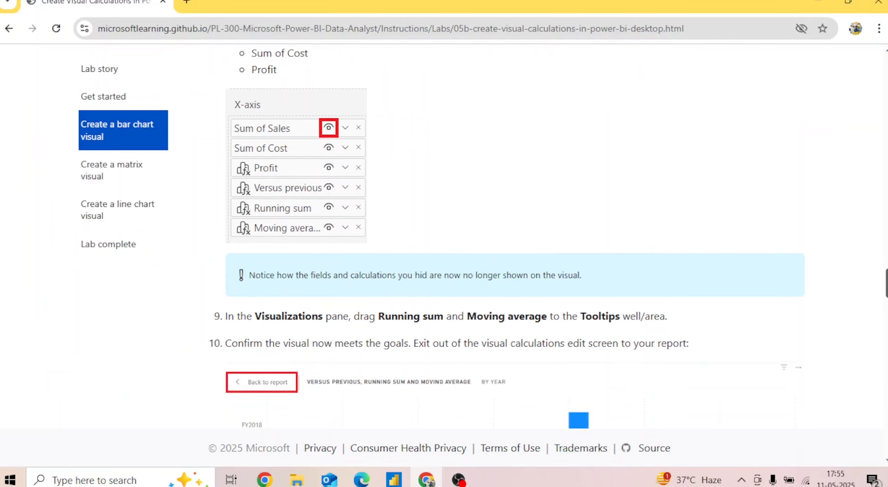
scroll(634, 231, down, 8)
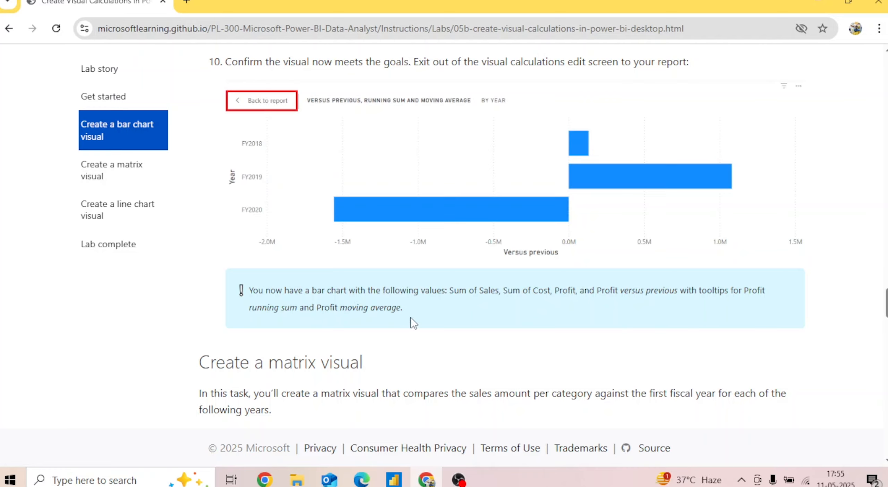
scroll(543, 233, down, 2)
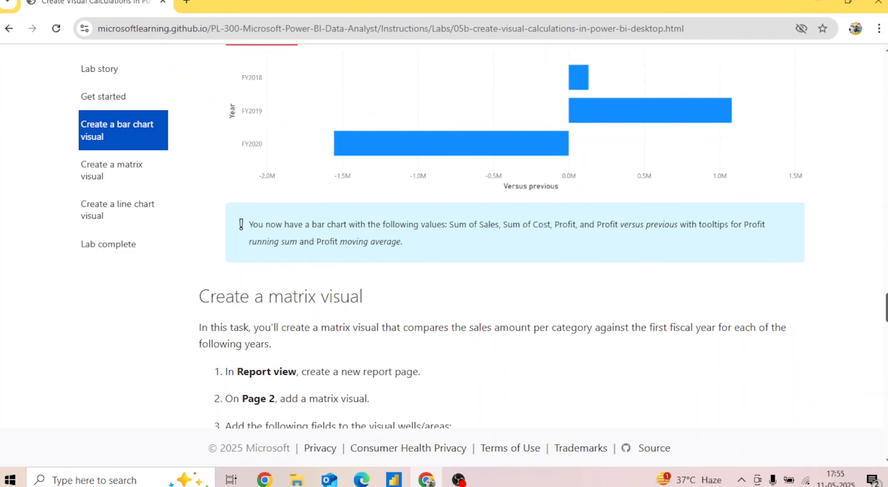
scroll(544, 233, down, 2)
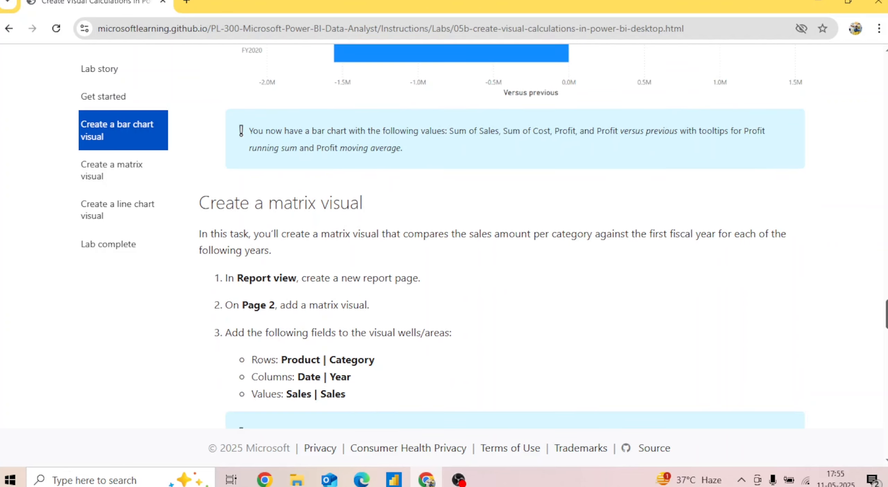
scroll(544, 233, down, 1)
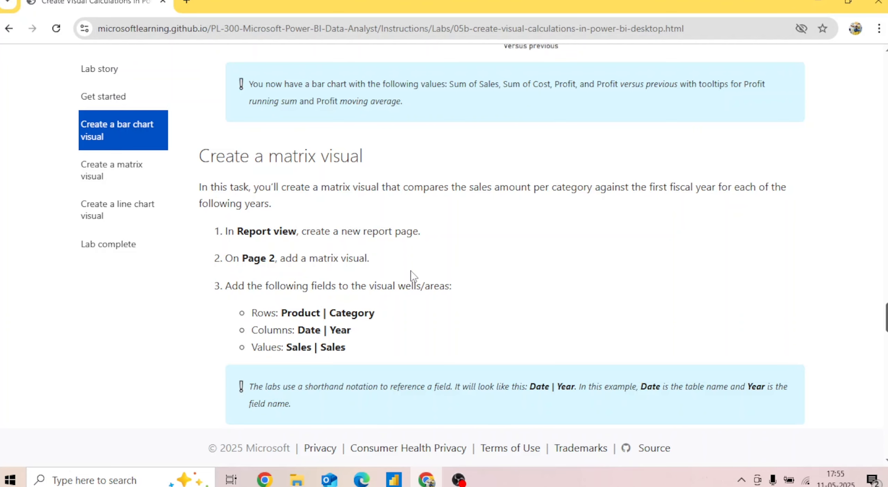
click(394, 479)
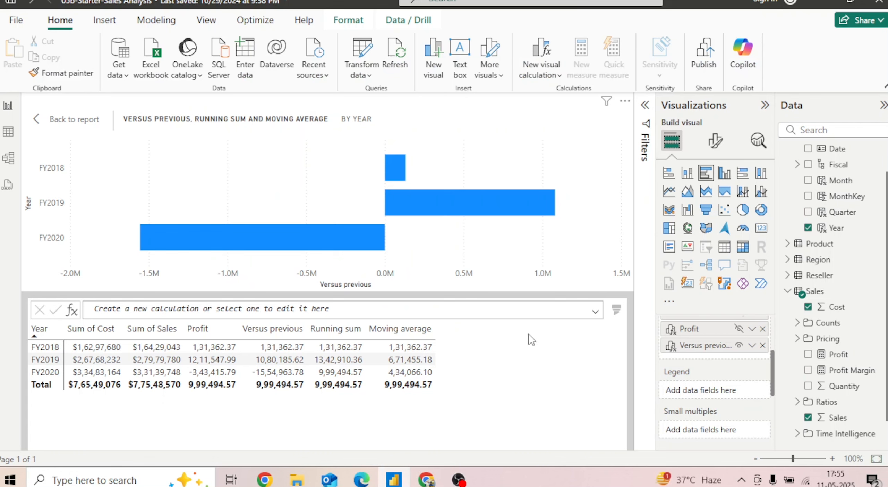
Exit the visual calculations editor to the report and enlarge the bar chart on Page 1, mainly in width
click(47, 125)
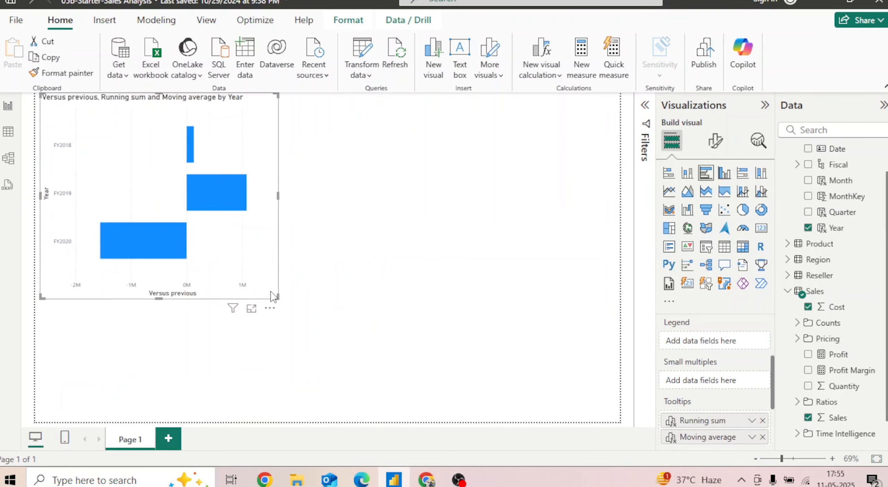
drag(278, 296, 345, 307)
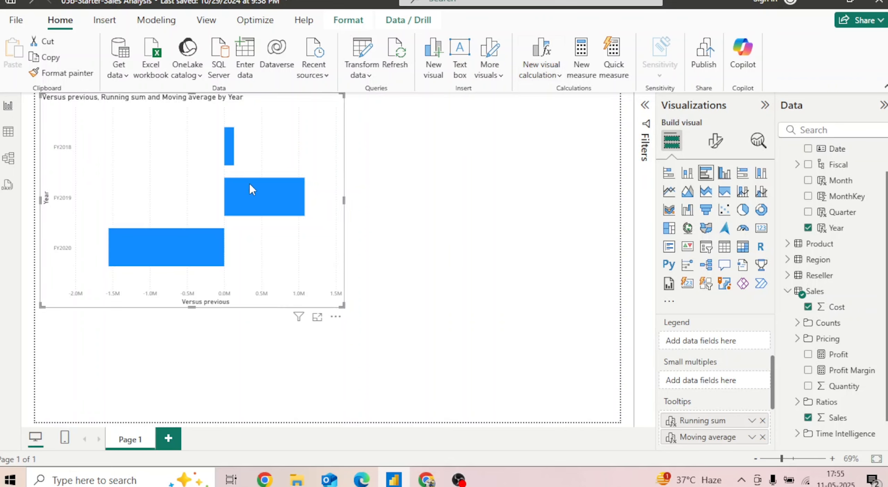
Finish with the bar chart on Page 1 and add a new blank report page
mouse_move(247, 192)
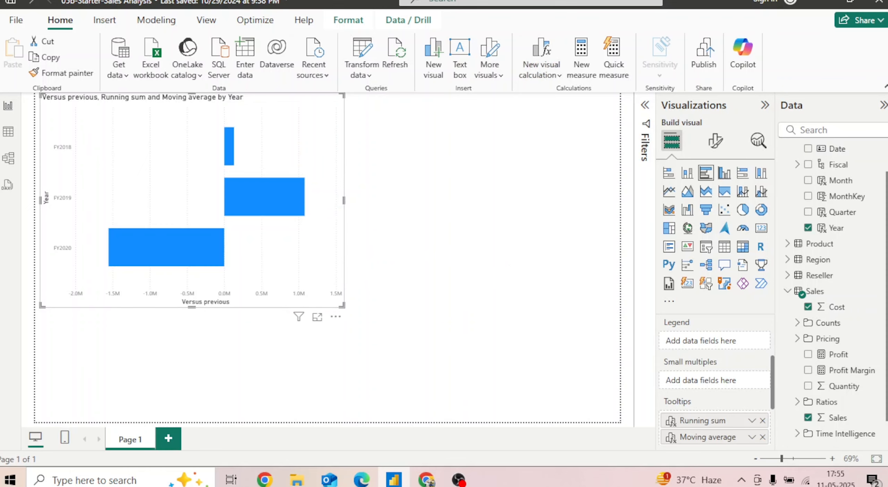
scroll(833, 295, down, 1)
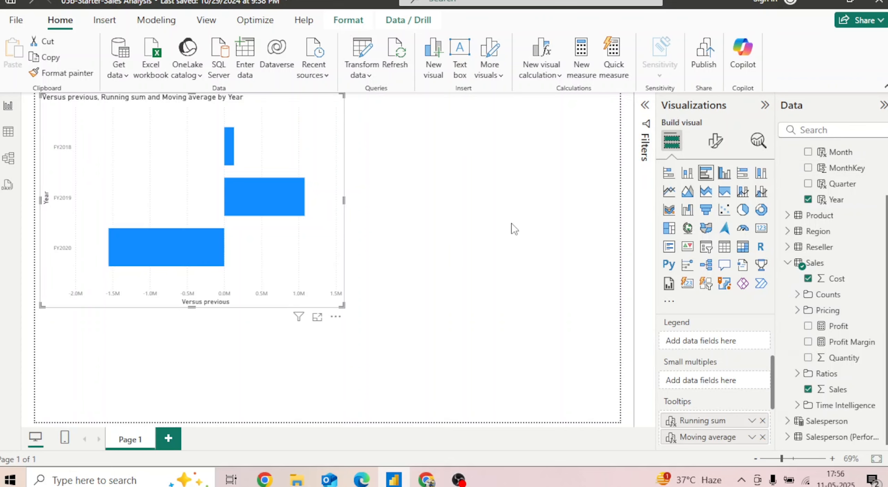
click(170, 444)
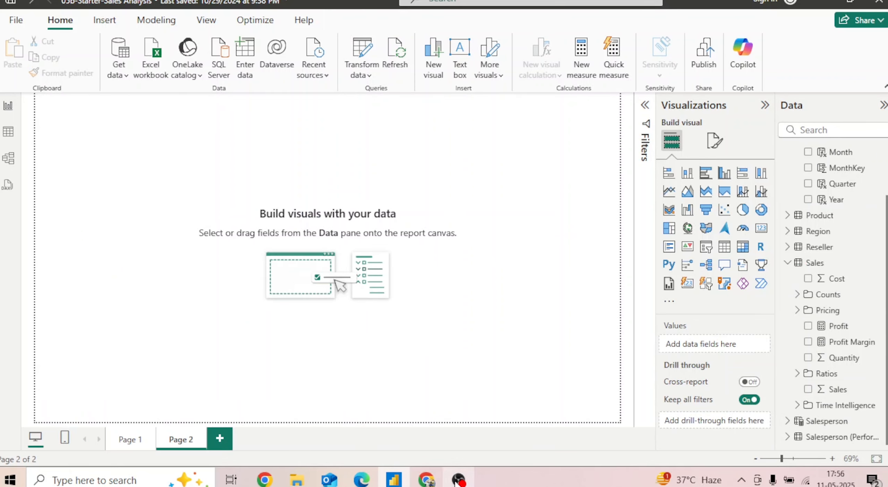
Check the matrix visual instructions on the lab page in Chrome, return to Power BI Desktop and add a matrix visual to Page 2
mouse_move(429, 483)
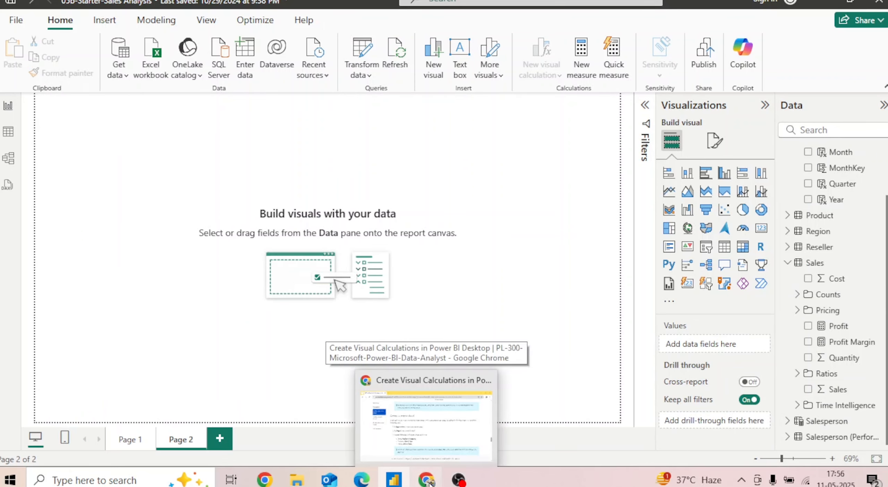
click(429, 483)
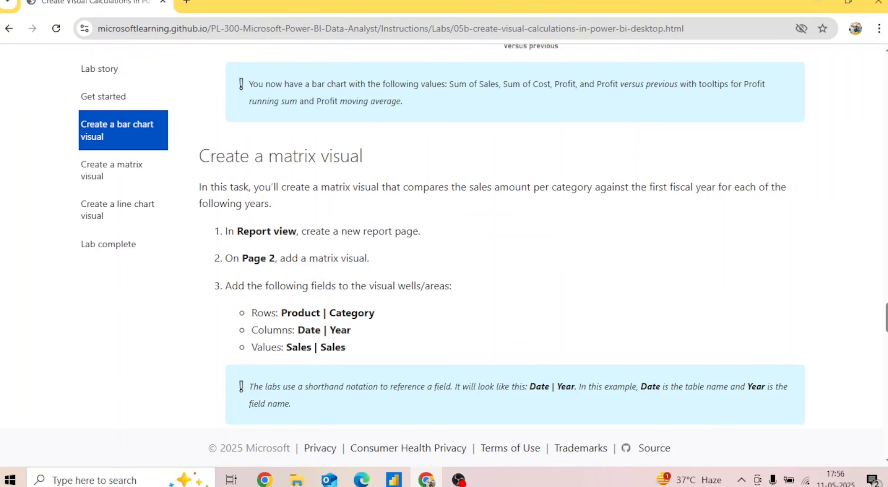
scroll(502, 236, down, 4)
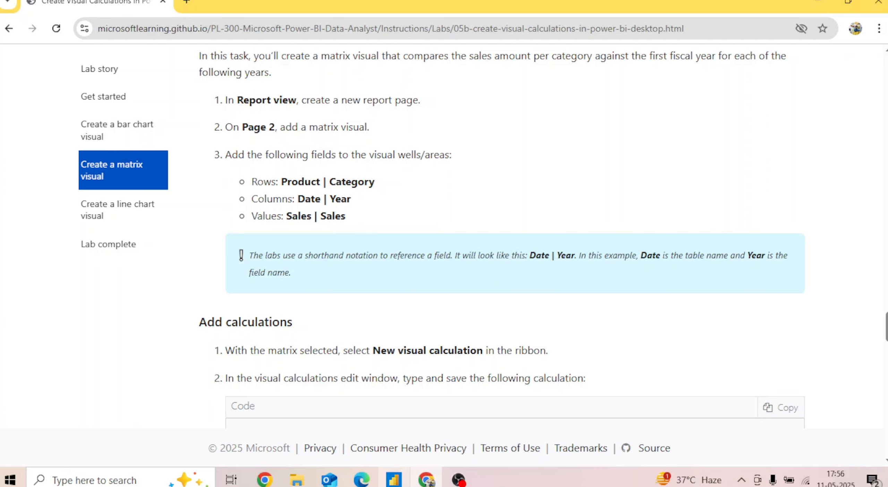
click(394, 479)
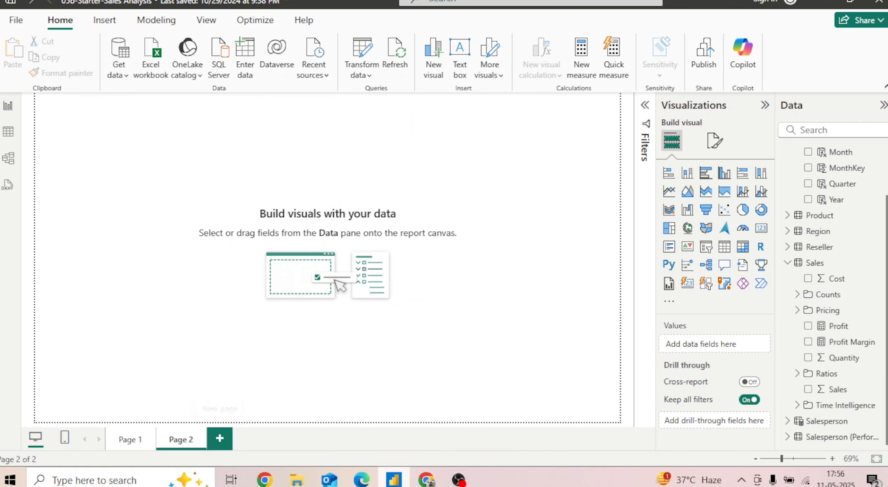
click(742, 247)
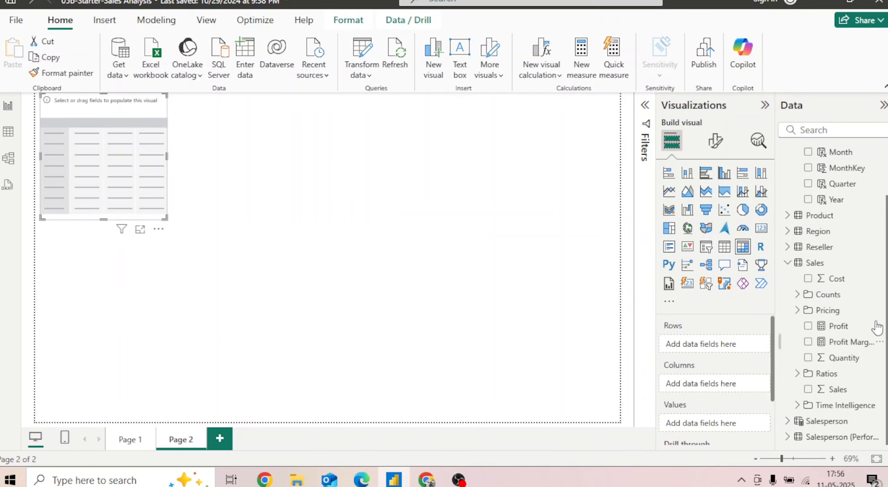
Assign Category from the Product table to the matrix rows and Year from the Date table to its columns, following the lab page
click(787, 216)
drag(847, 232, 736, 343)
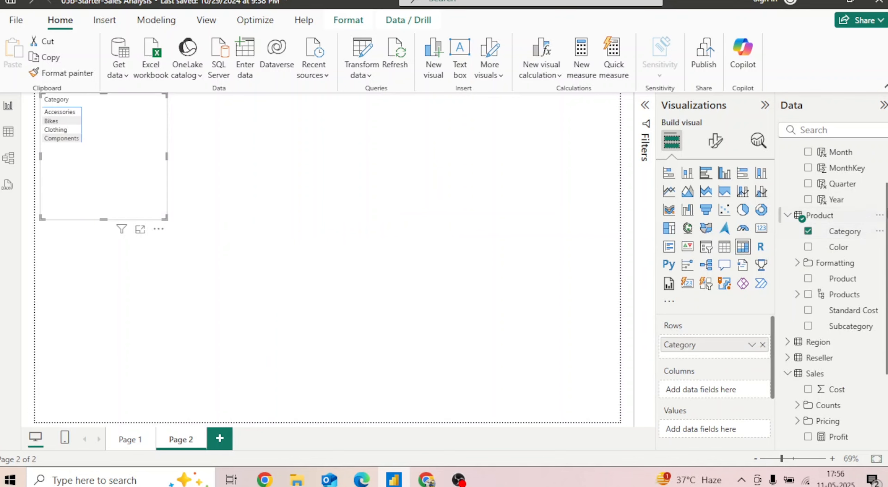
scroll(833, 277, up, 2)
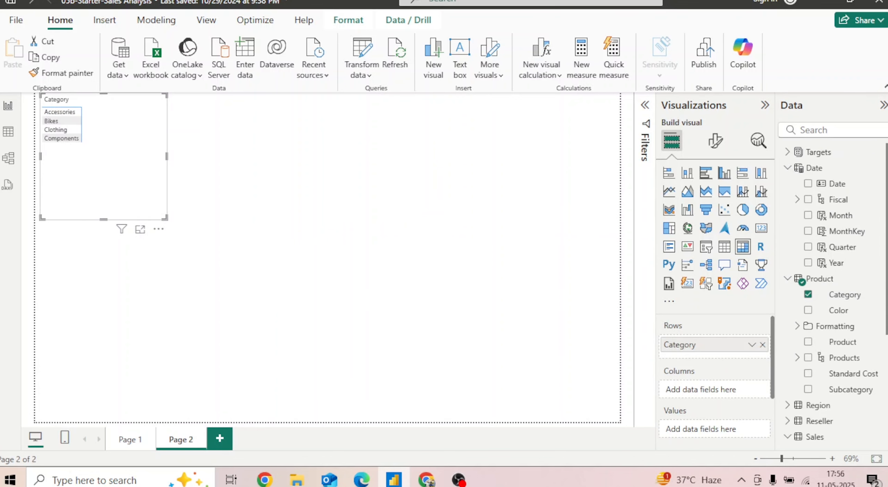
click(427, 479)
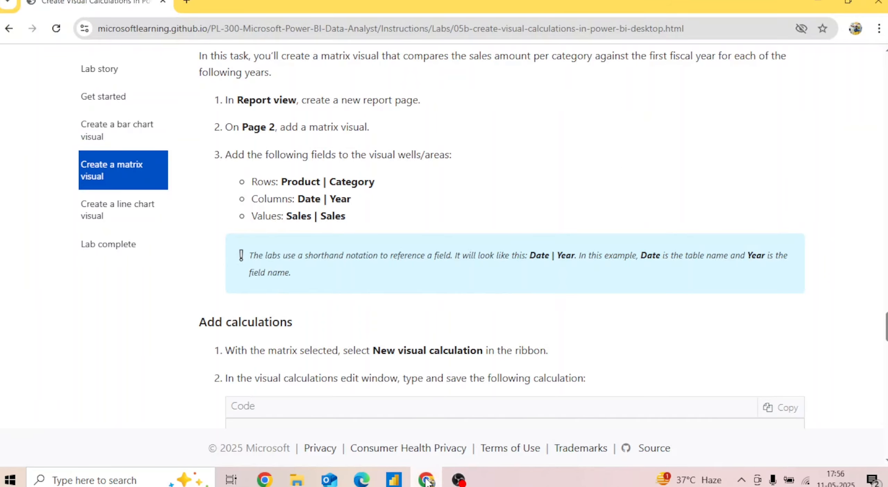
click(427, 479)
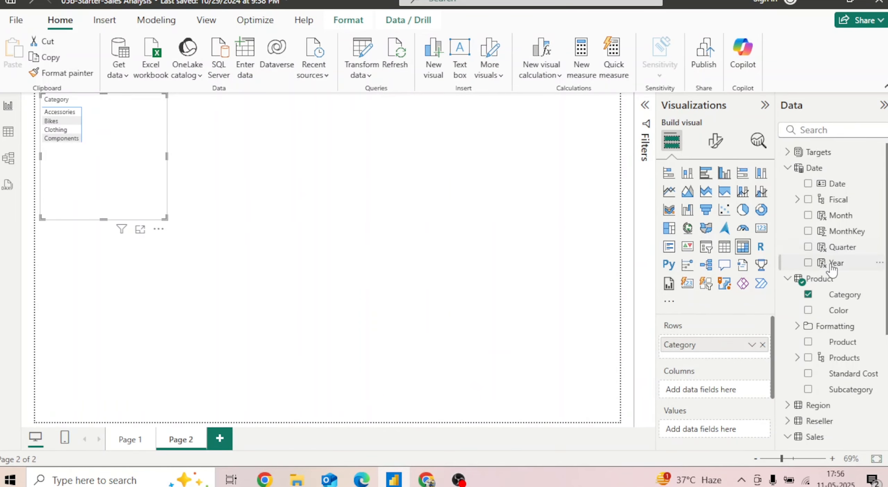
drag(834, 262, 727, 395)
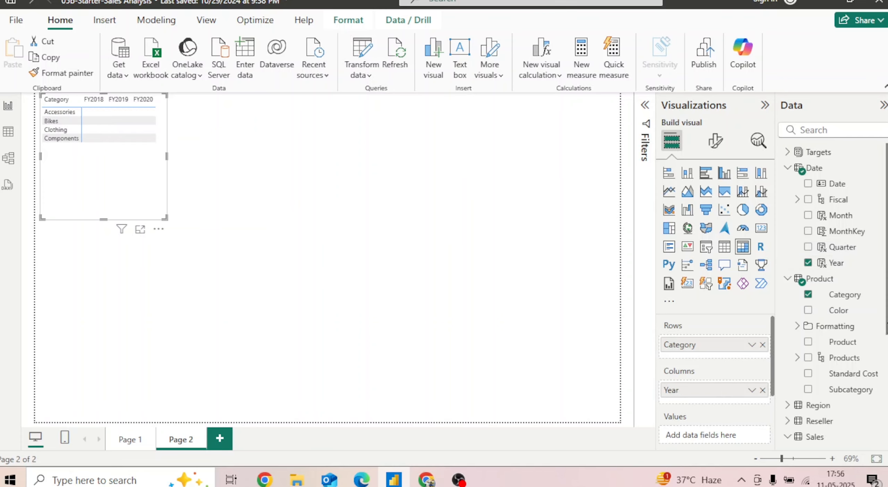
Add Sales from the Sales table to the matrix values and widen the matrix until all year columns and the total fit
scroll(832, 292, down, 5)
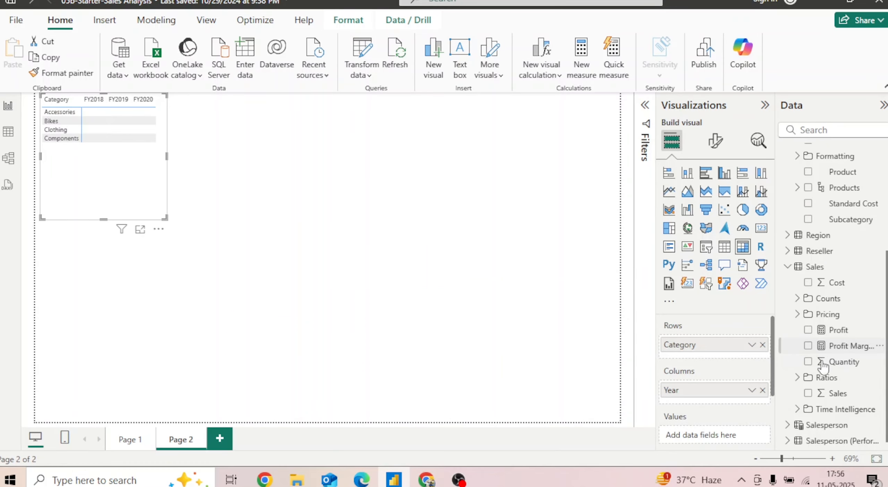
scroll(708, 442, down, 3)
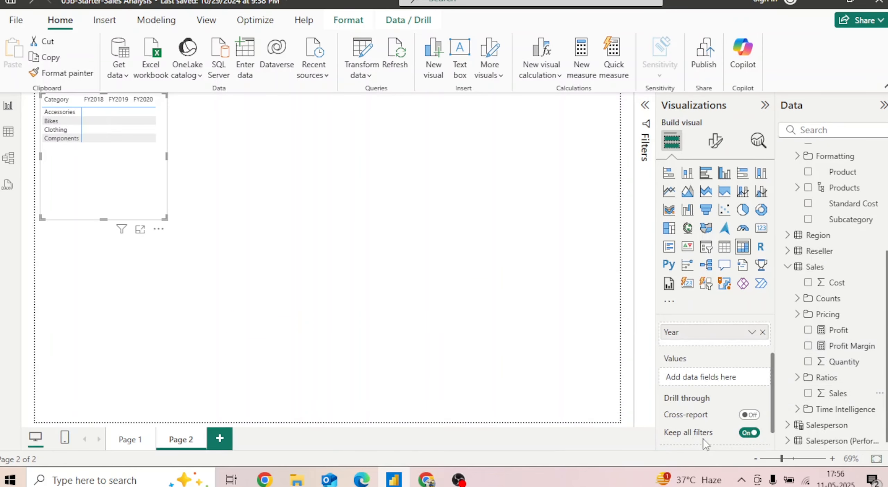
click(852, 399)
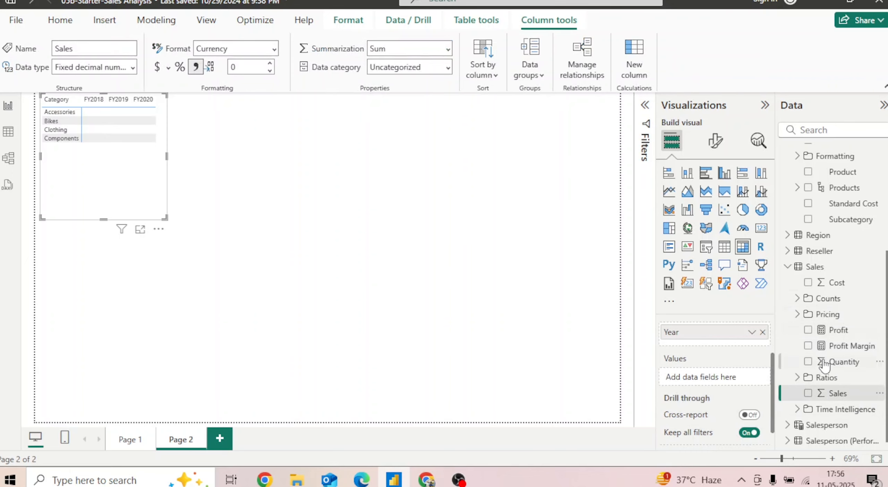
drag(840, 394, 726, 376)
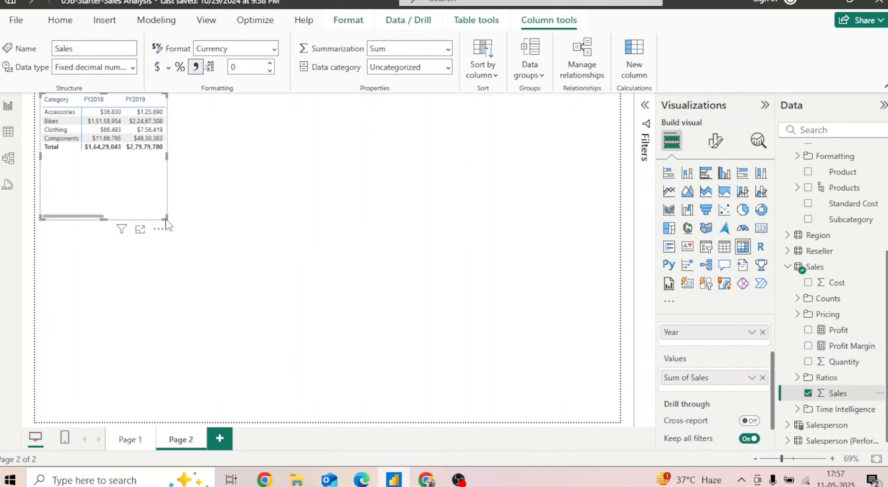
drag(165, 218, 280, 231)
Set the font size of the matrix values to 20
click(725, 145)
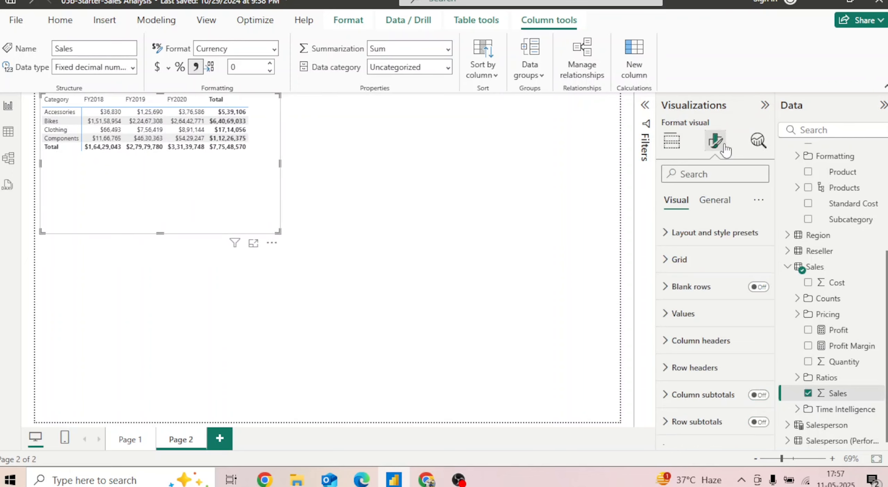
click(667, 313)
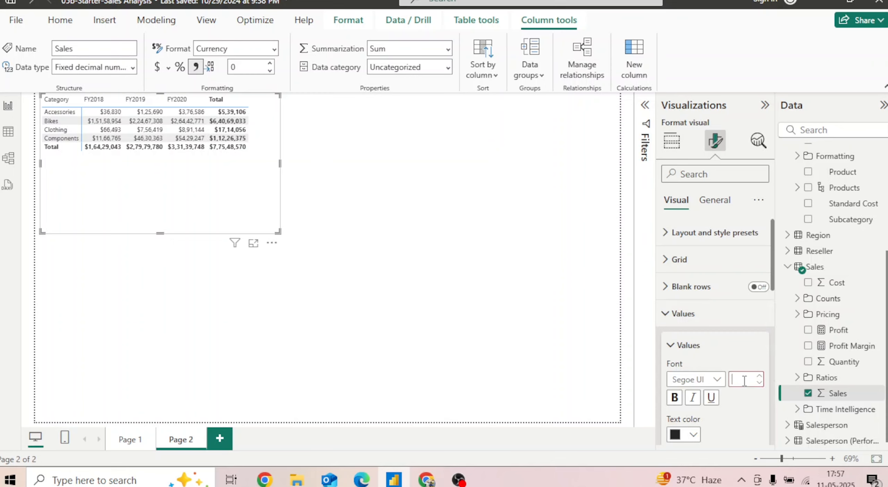
key(Return)
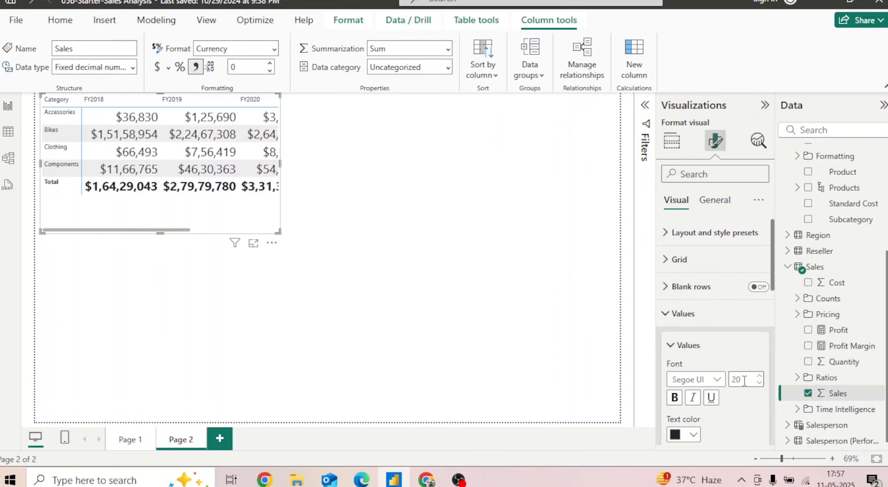
click(672, 345)
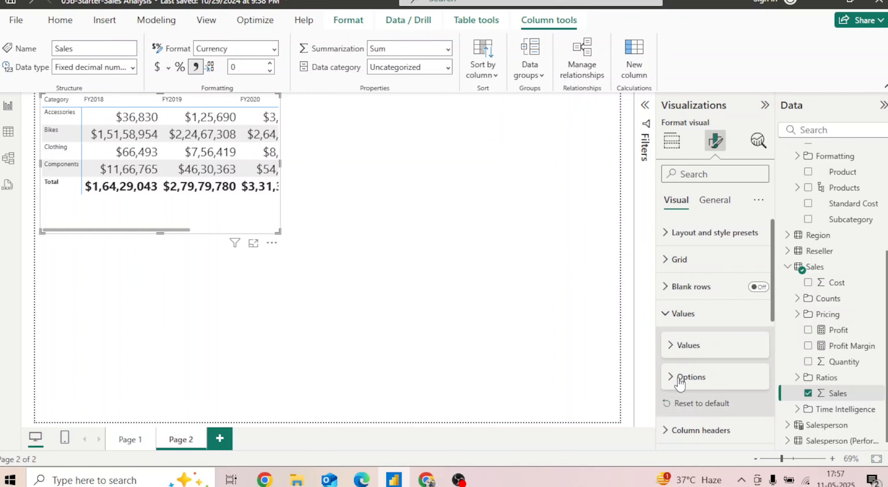
click(669, 324)
Set the matrix column header and row header font sizes to 20 and widen the matrix to fit every column
click(690, 340)
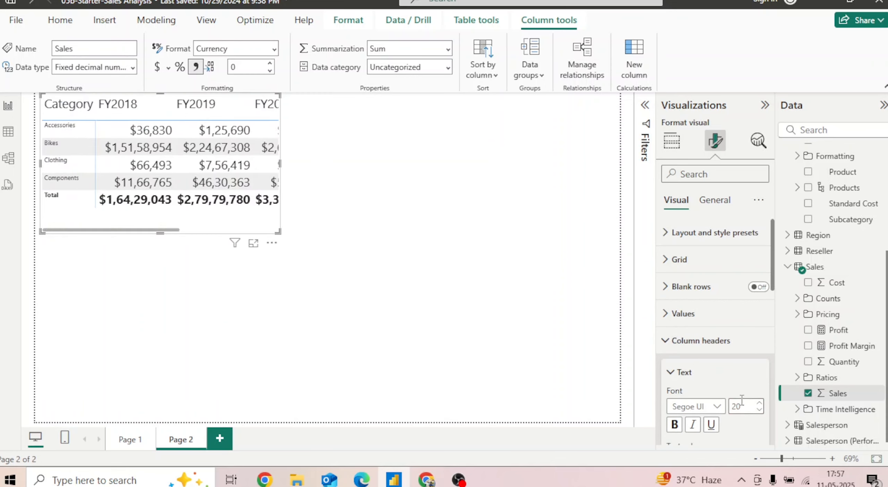
click(666, 341)
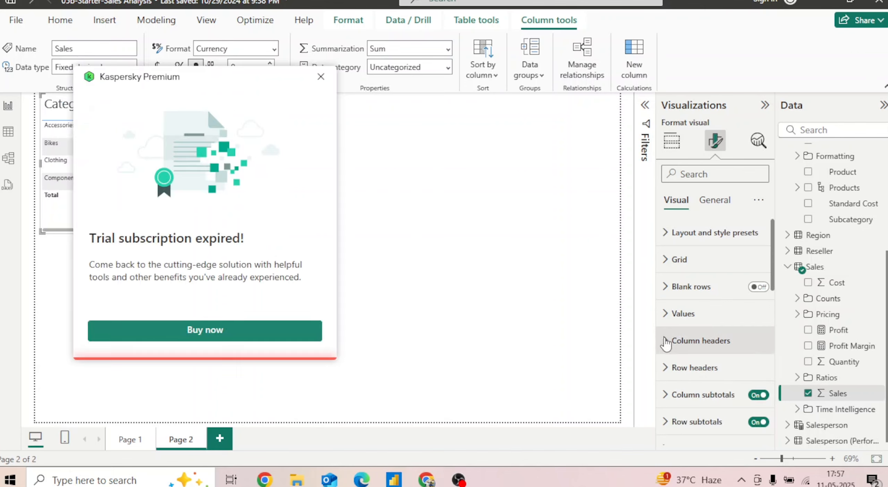
click(666, 367)
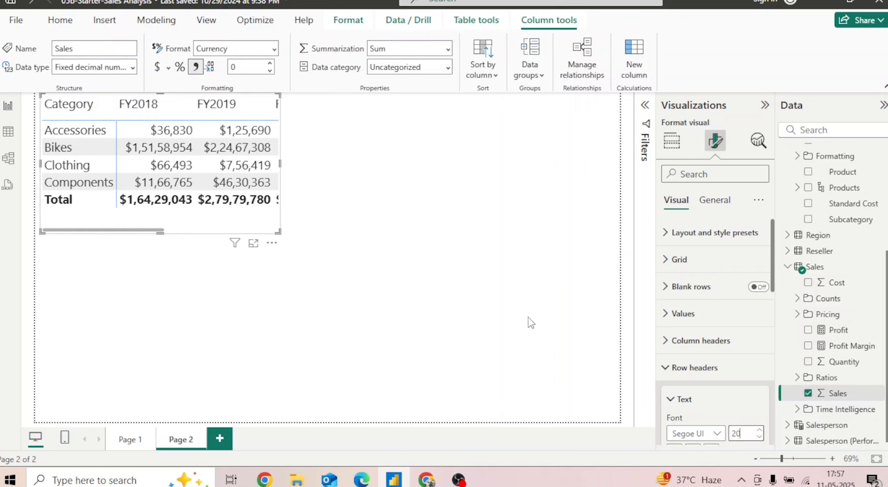
drag(278, 229, 468, 246)
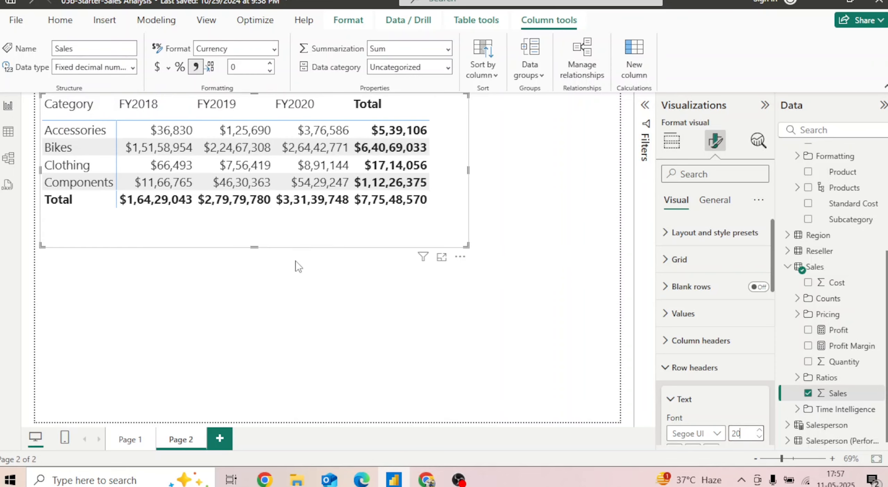
Read the lab page's Add calculations instructions, return to Power BI Desktop and start a Versus first visual calculation on the matrix
click(427, 479)
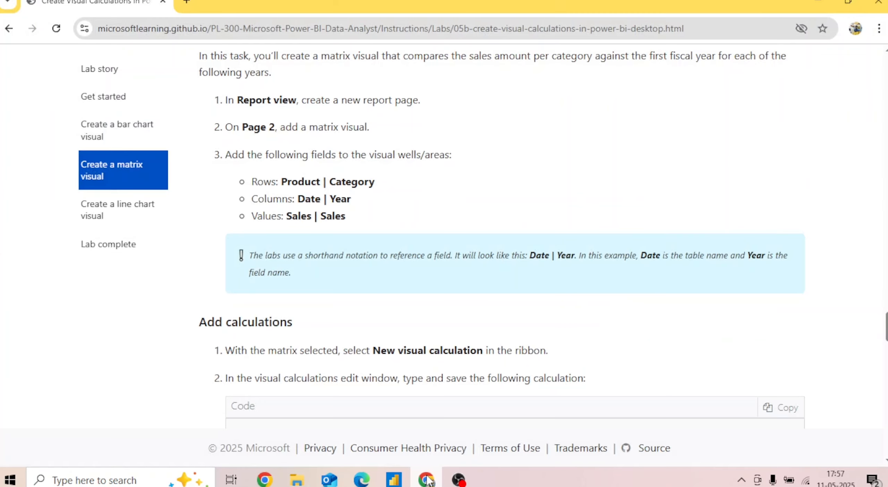
scroll(397, 250, down, 6)
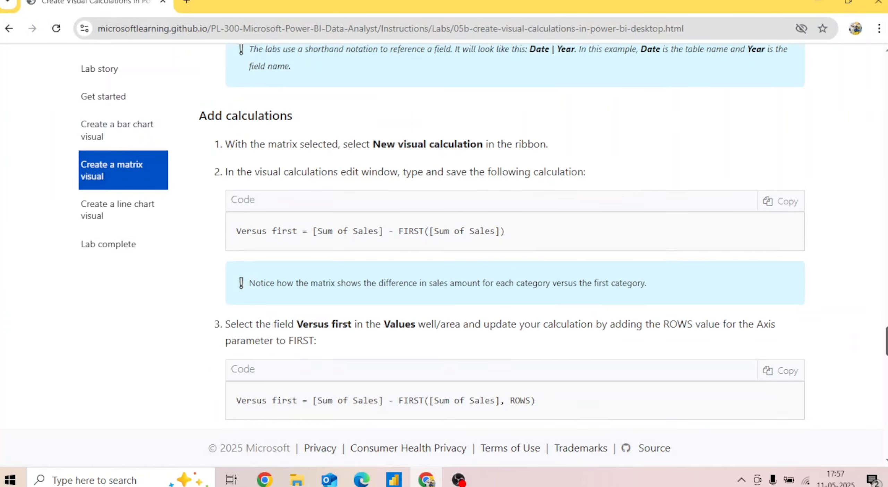
scroll(397, 250, up, 4)
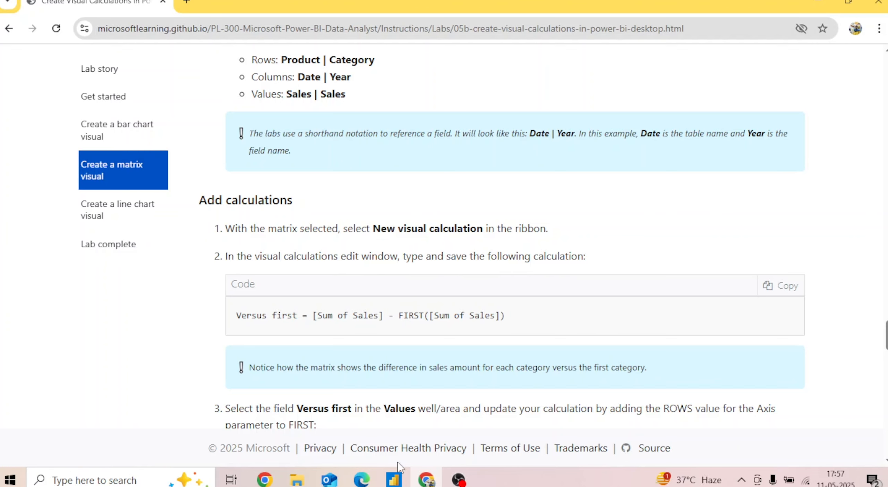
click(394, 481)
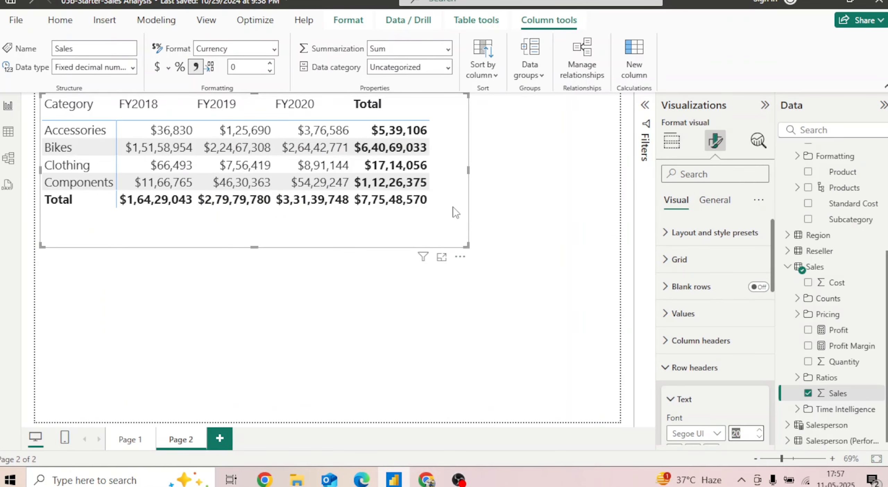
click(59, 20)
click(562, 73)
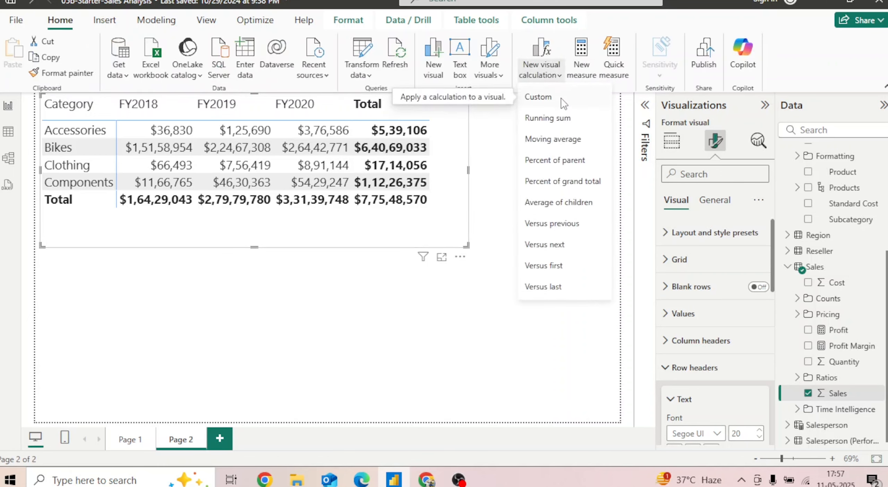
click(544, 266)
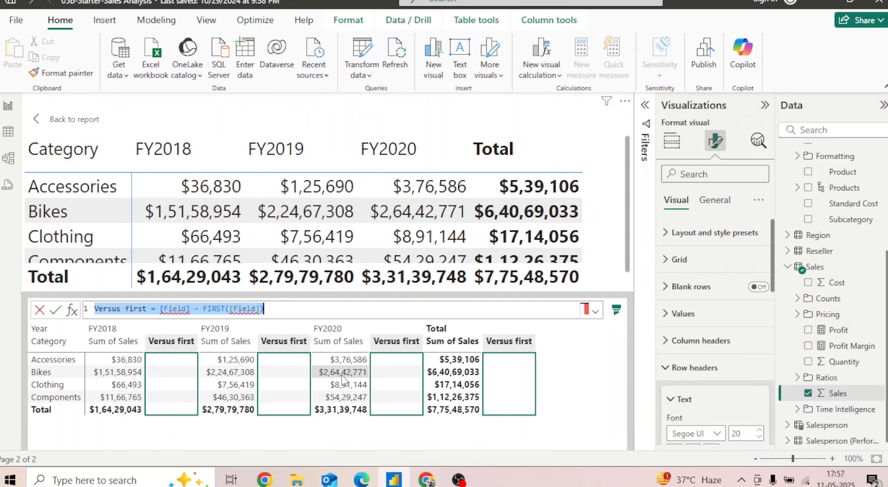
Replace the first [Field] placeholder in the Versus first formula with [Sum of Sales]
click(186, 308)
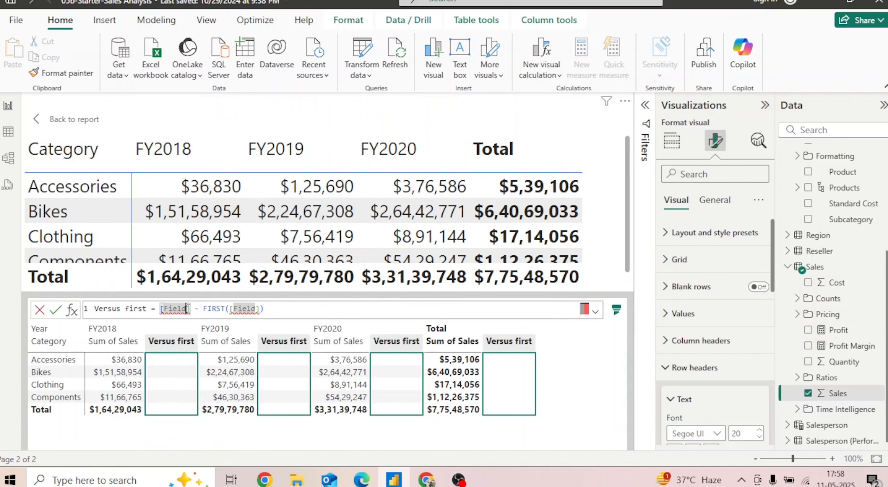
click(426, 479)
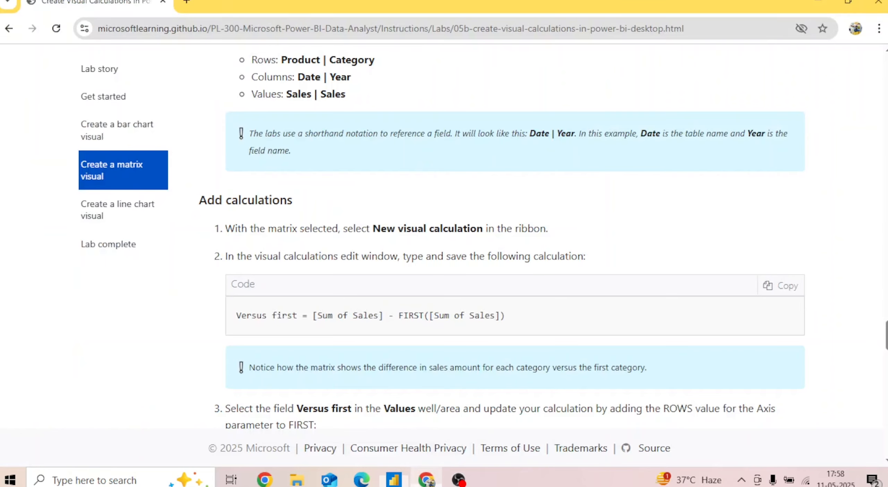
click(426, 478)
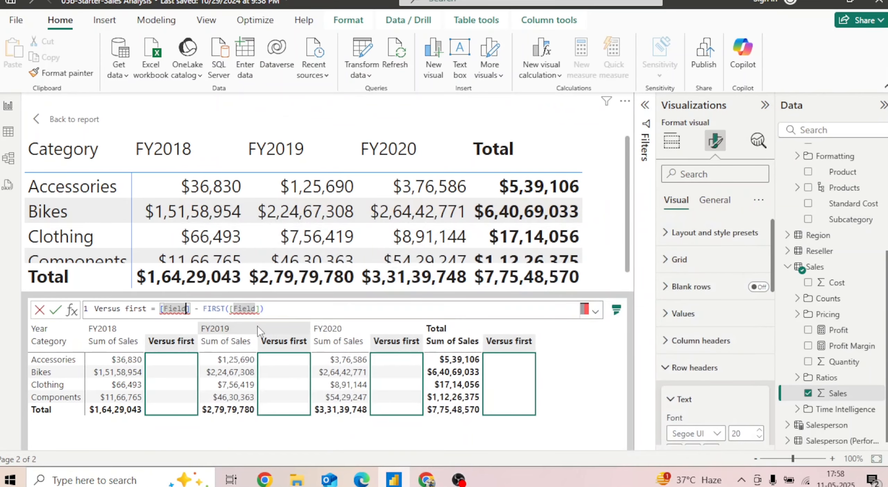
key(BackSpace)
key(BackSpace)
key(BackSpace)
key(BackSpace)
key(BackSpace)
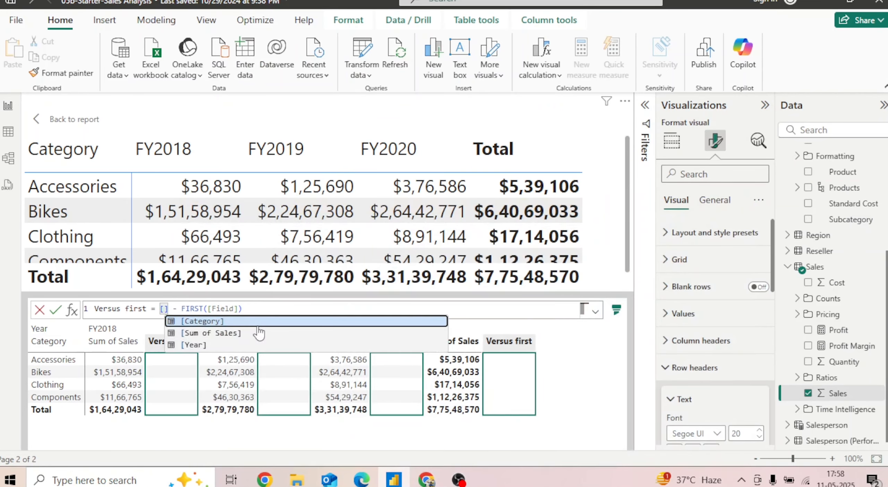
key(Down)
key(Tab)
Replace the [Field] placeholder inside FIRST with [Sum of Sales] and commit the Versus first calculation
key(Right)
key(Right)
key(Right)
key(Right)
key(Right)
key(Right)
key(Right)
key(Right)
key(Right)
key(Right)
key(Right)
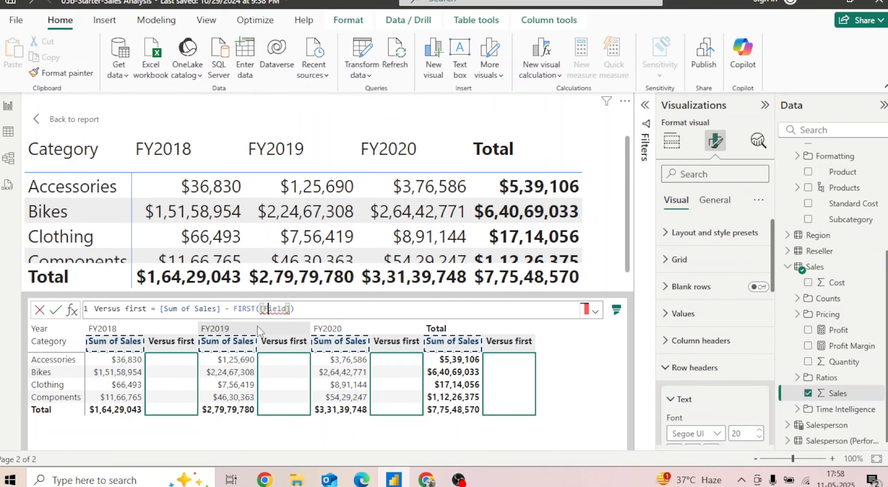
key(BackSpace)
key(BackSpace)
key(BackSpace)
key(BackSpace)
key(Delete)
text(su)
key(Tab)
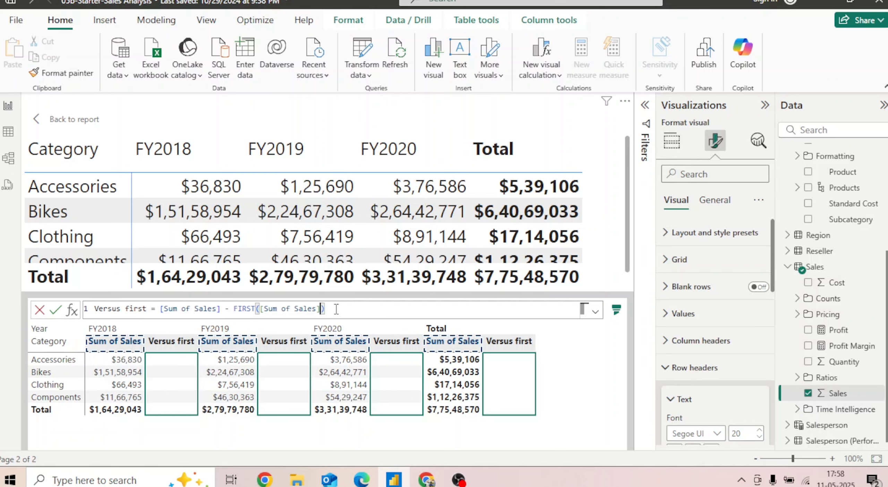
click(56, 309)
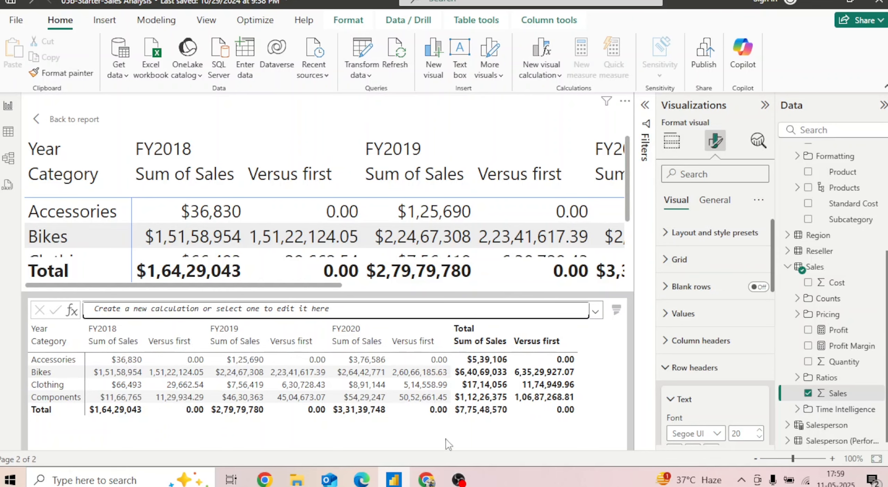
Switch to the lab page in the browser and read the steps on using ROWS and COLUMNS in the Versus first calculation
key(alt+Tab)
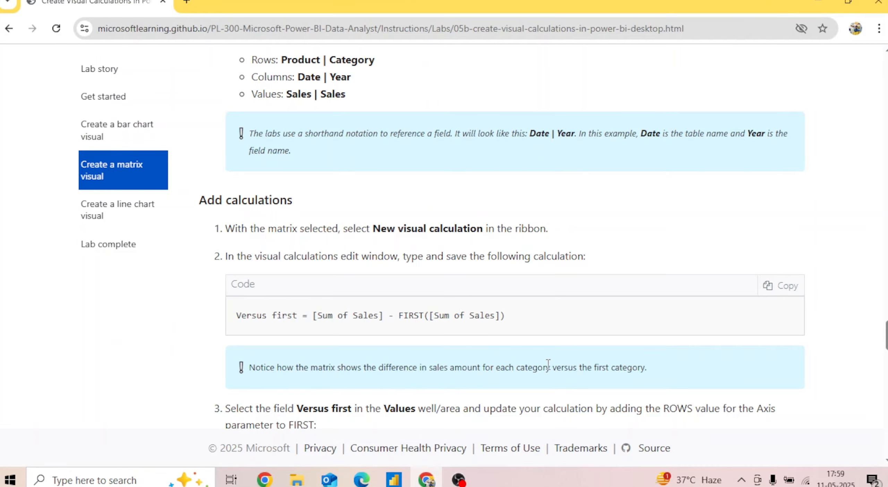
scroll(509, 236, down, 5)
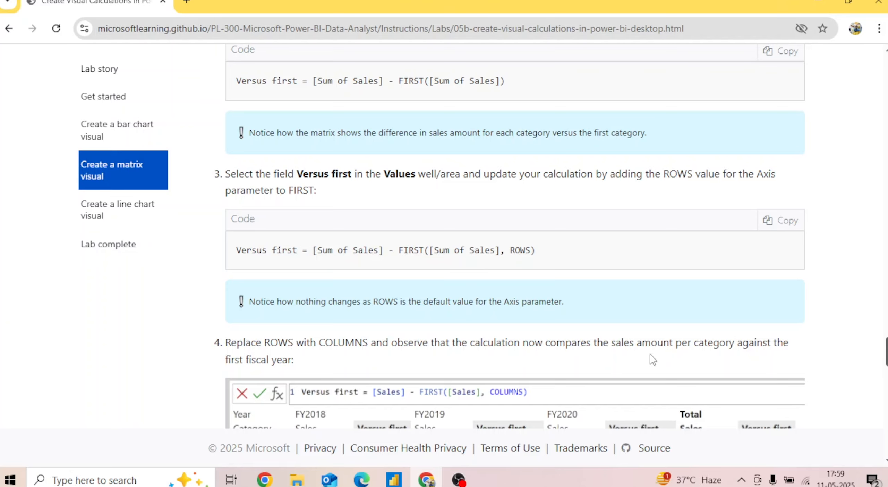
scroll(880, 355, down, 1)
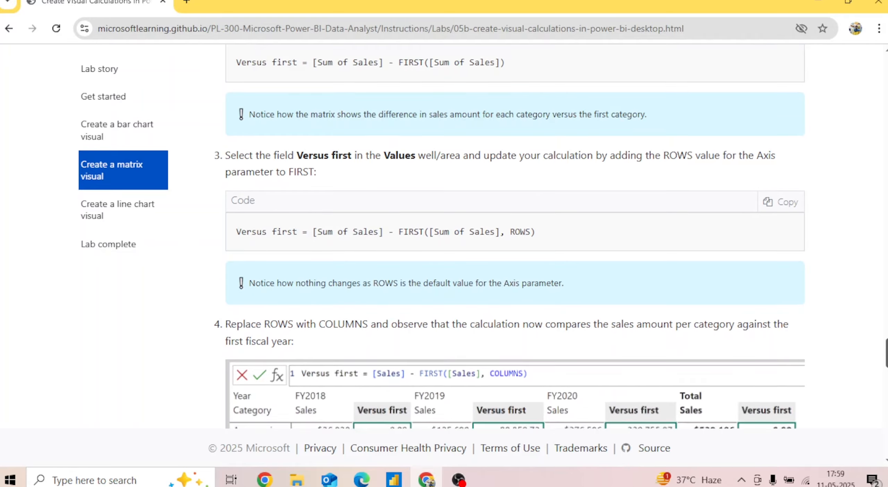
scroll(880, 355, down, 4)
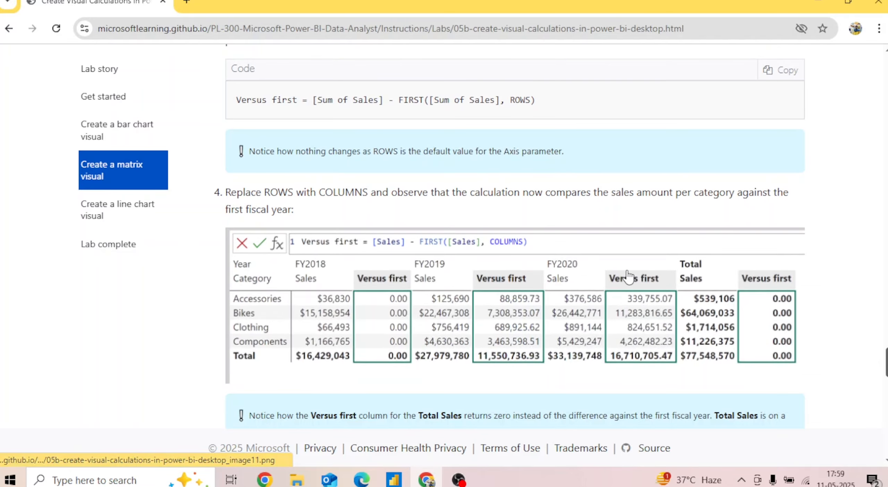
scroll(632, 278, up, 9)
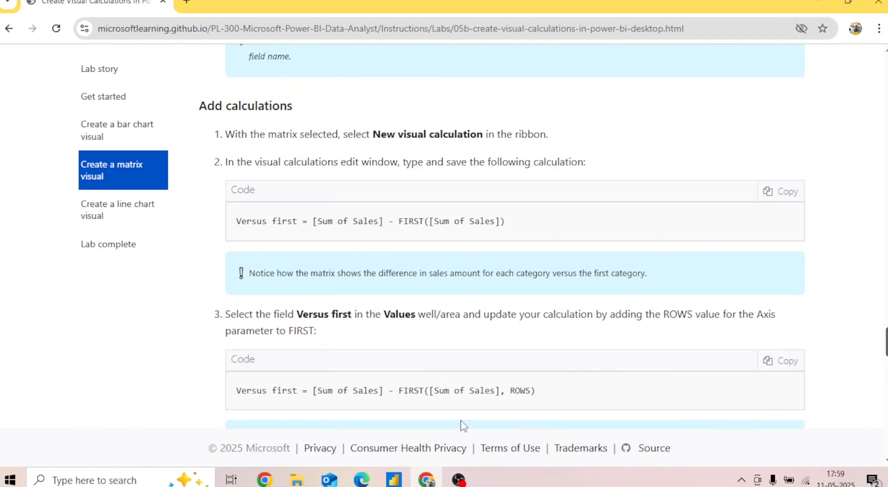
Return to Power BI Desktop, add ROWS as the Axis argument of FIRST in the Versus first calculation and commit it
click(395, 480)
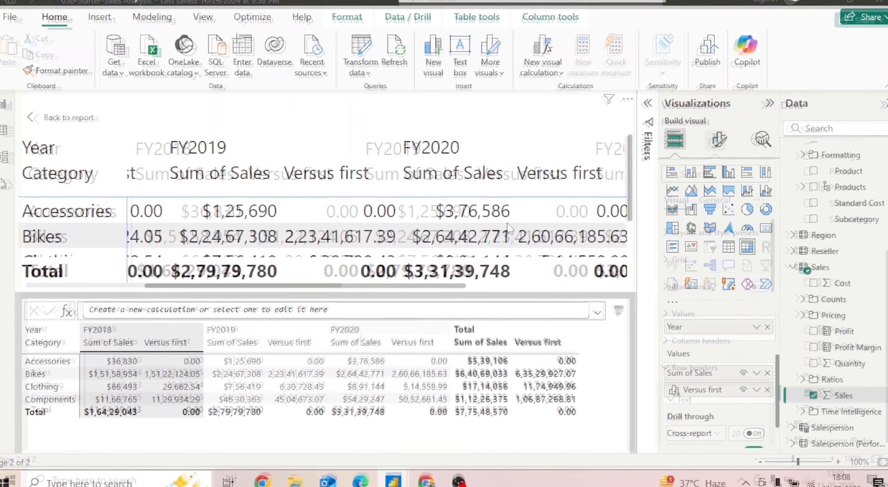
key(ctrl+s)
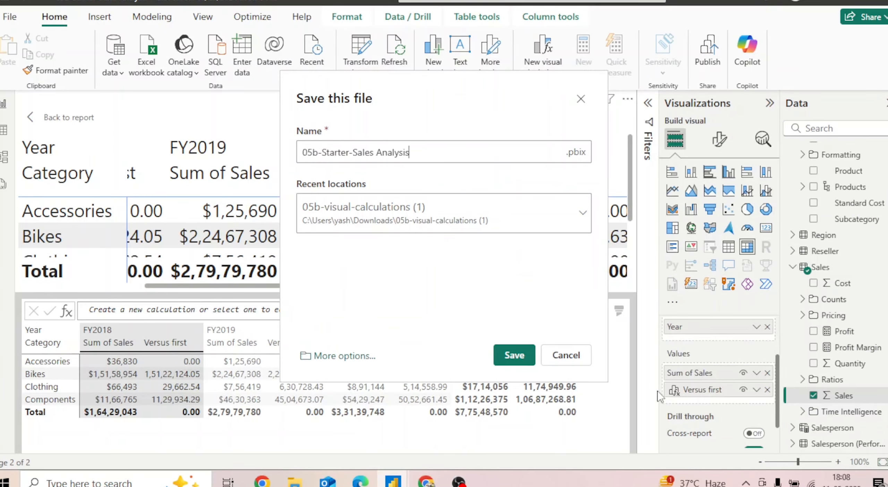
click(566, 354)
click(708, 389)
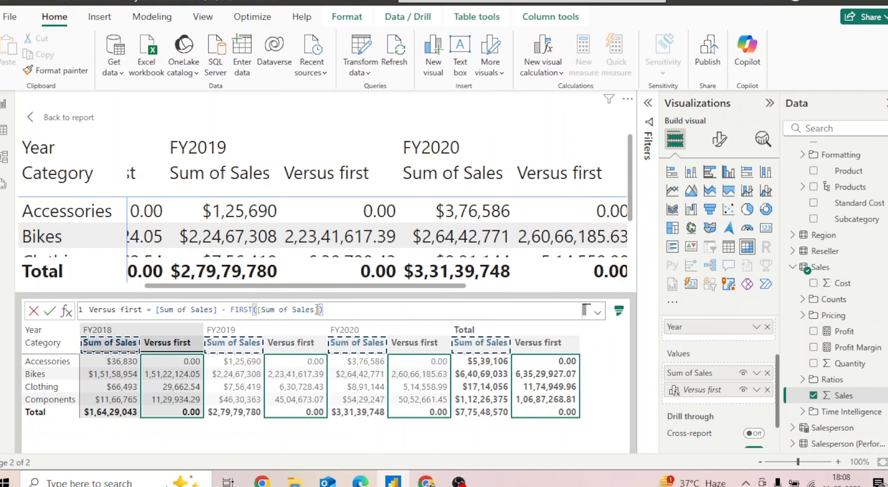
text(,)
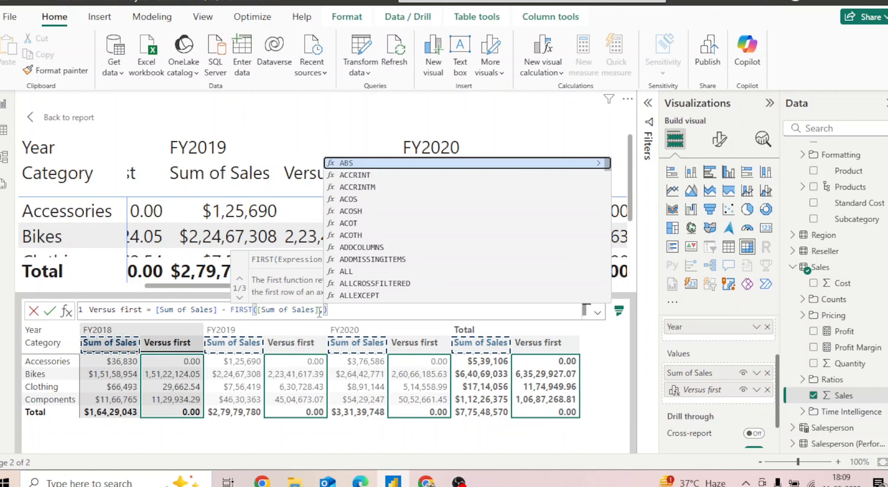
text(rows)
key(Tab)
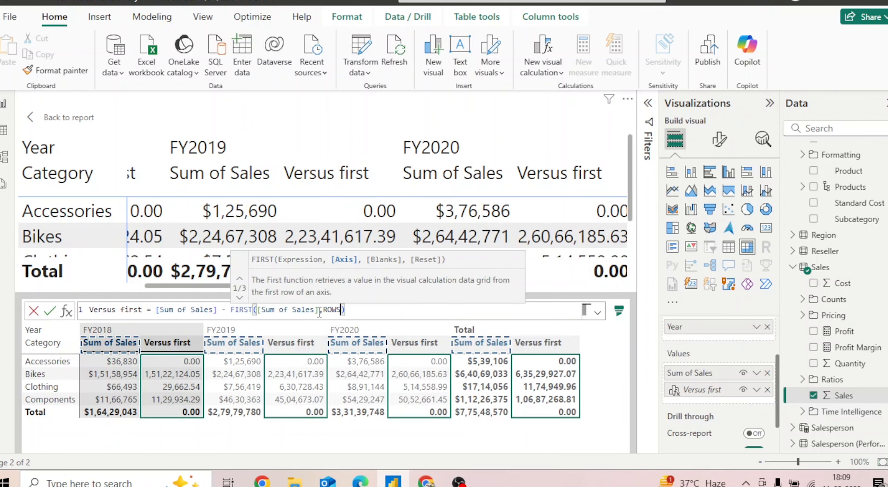
click(49, 312)
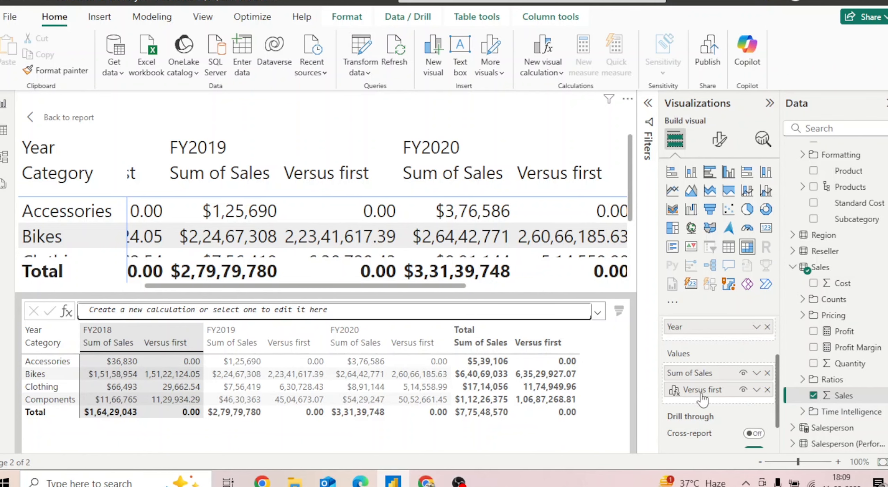
Replace ROWS with COLUMNS in the Versus first calculation, commit it and return to the report page
click(715, 388)
click(344, 308)
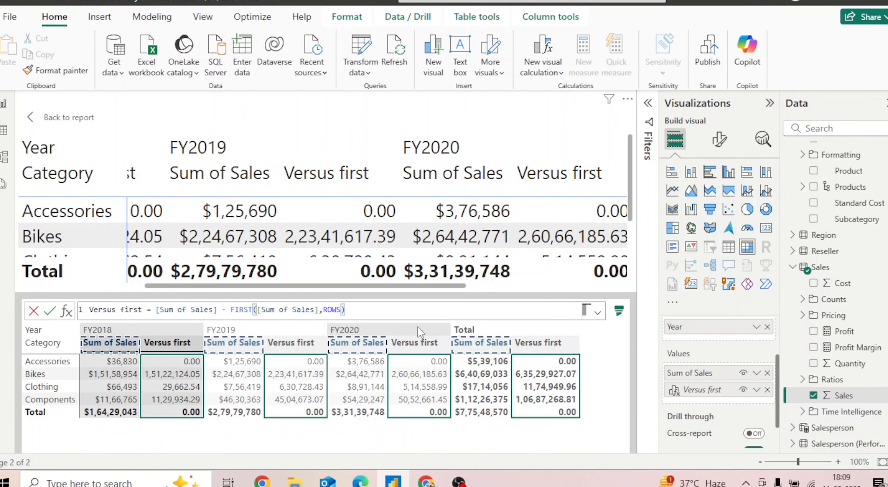
key(BackSpace)
key(BackSpace)
key(BackSpace)
key(BackSpace)
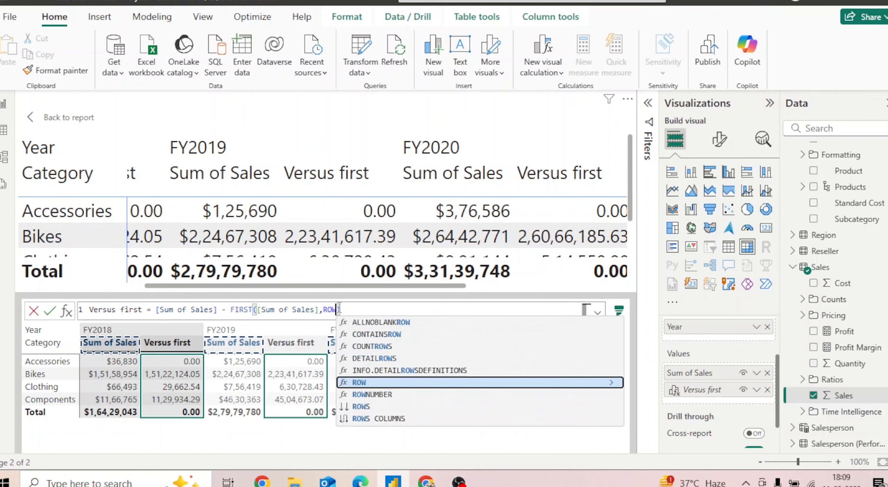
text(COLUMNS)
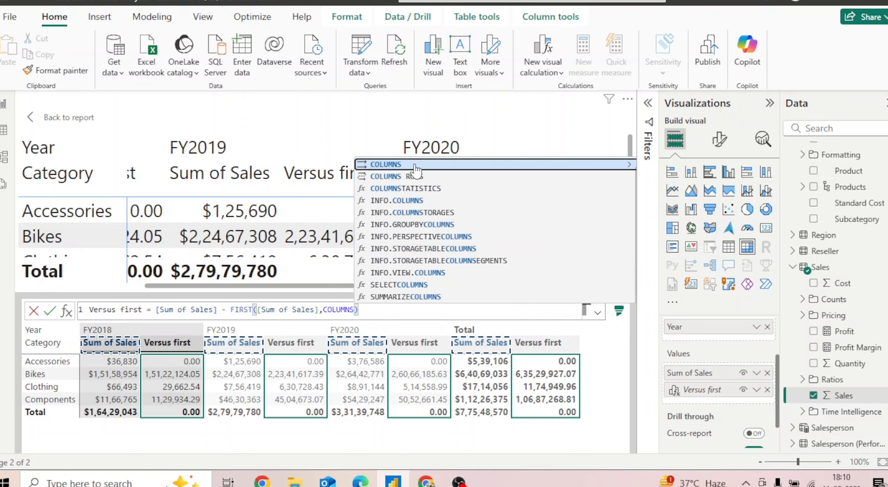
key(Escape)
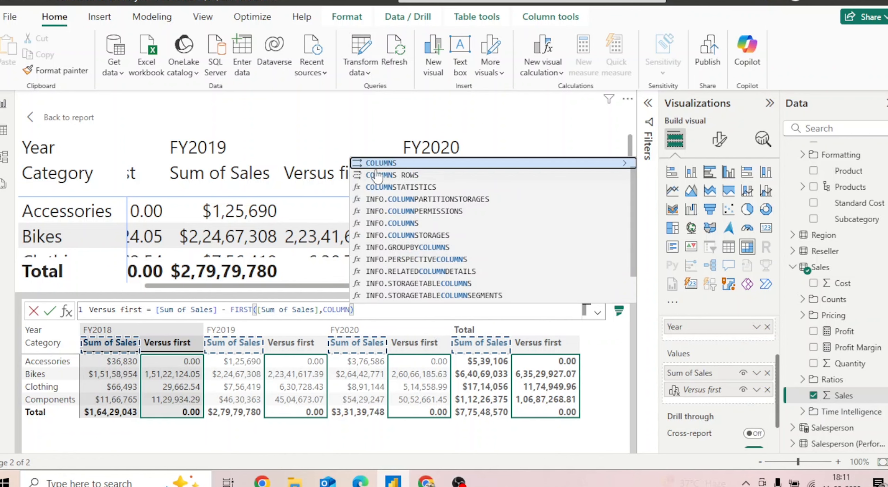
text(S)
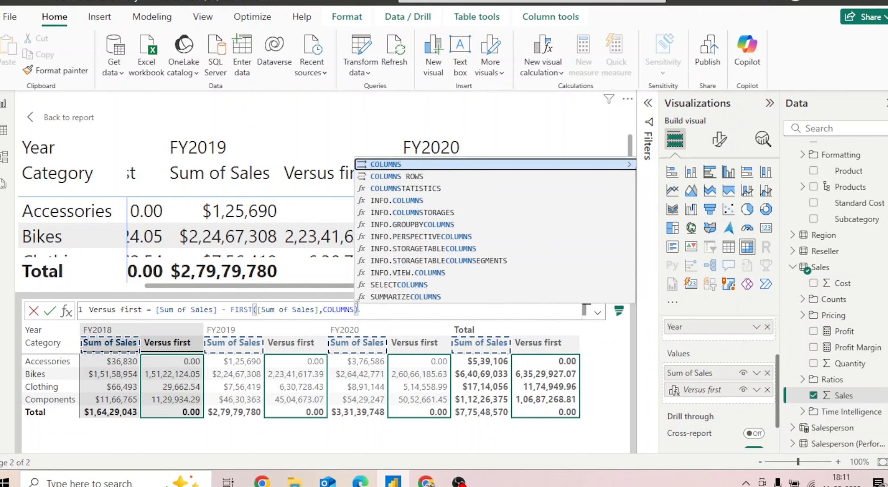
key(Escape)
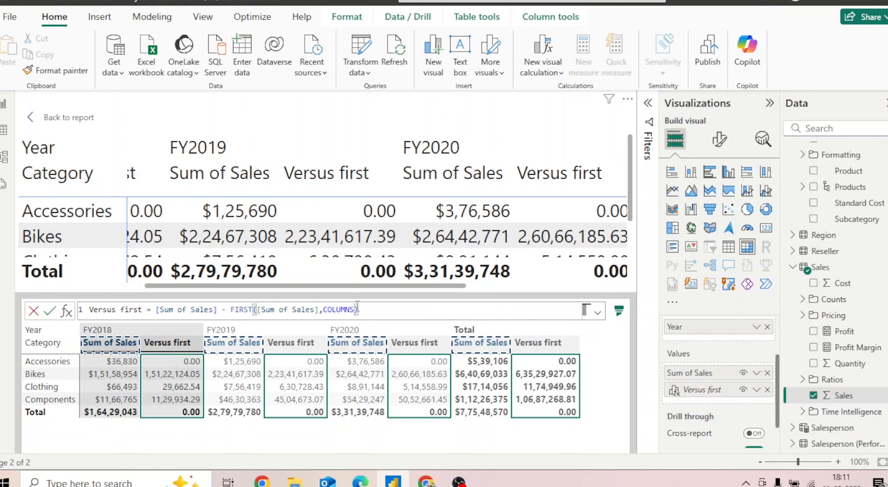
click(50, 310)
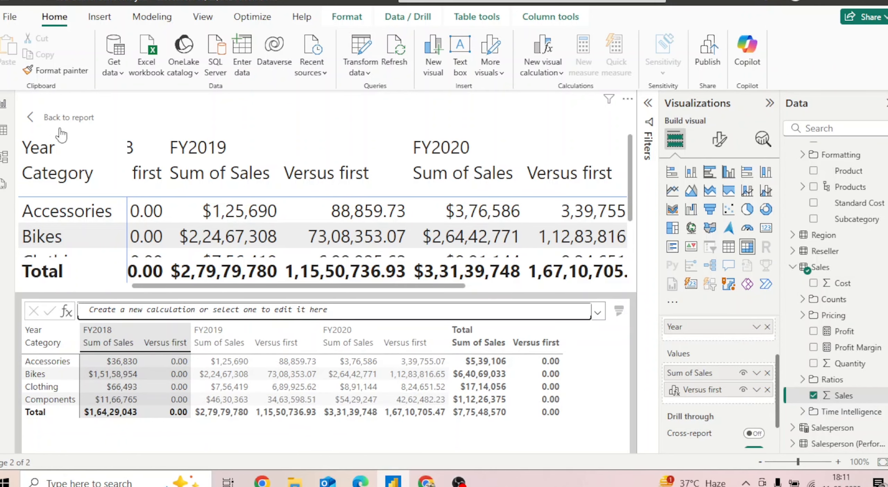
click(50, 125)
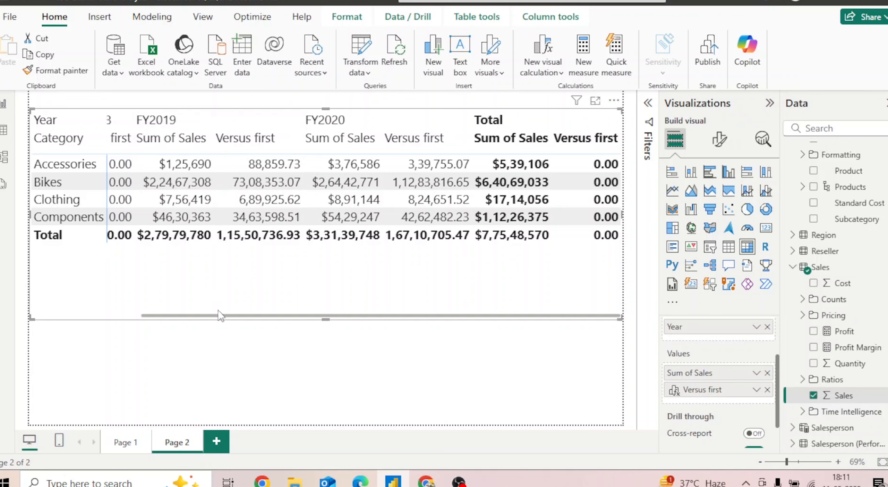
drag(219, 316, 63, 326)
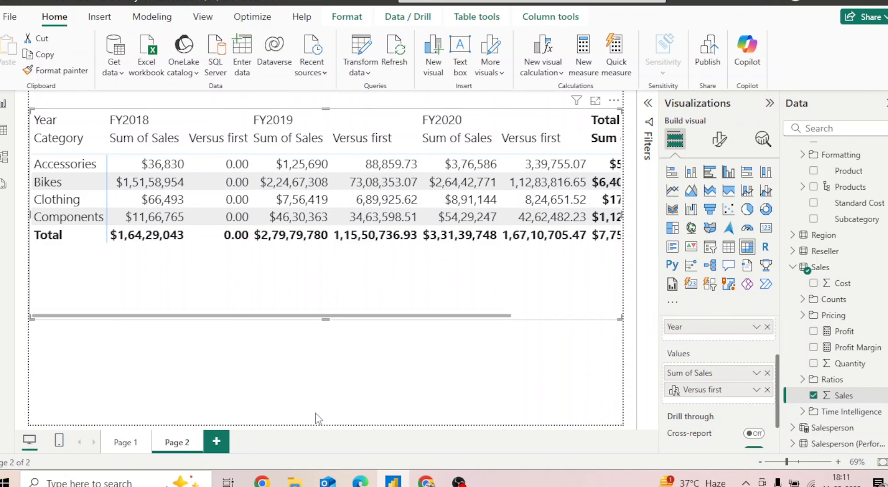
Switch to the lab page in the browser and read the remaining matrix notes and the line chart visual instructions
click(426, 481)
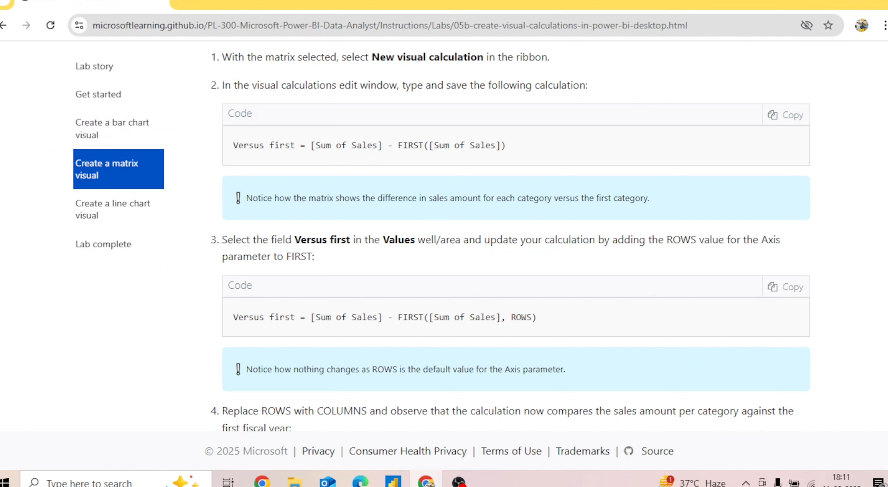
scroll(510, 236, down, 10)
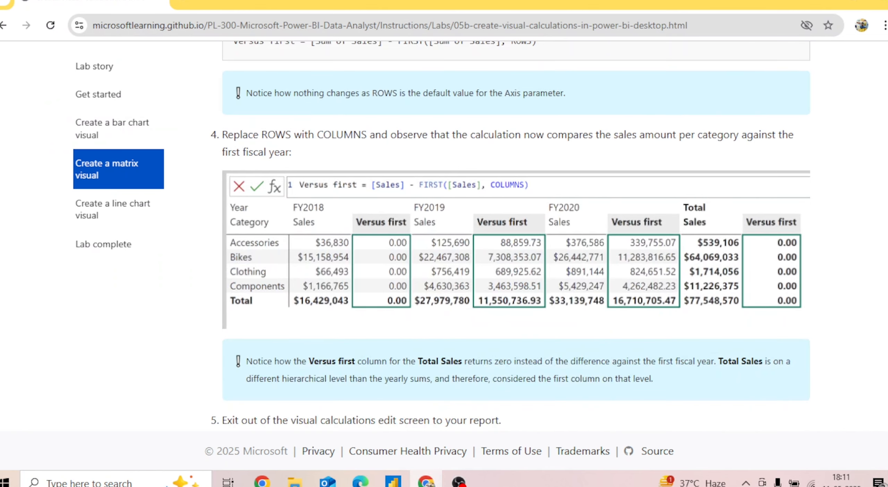
scroll(877, 387, down, 1)
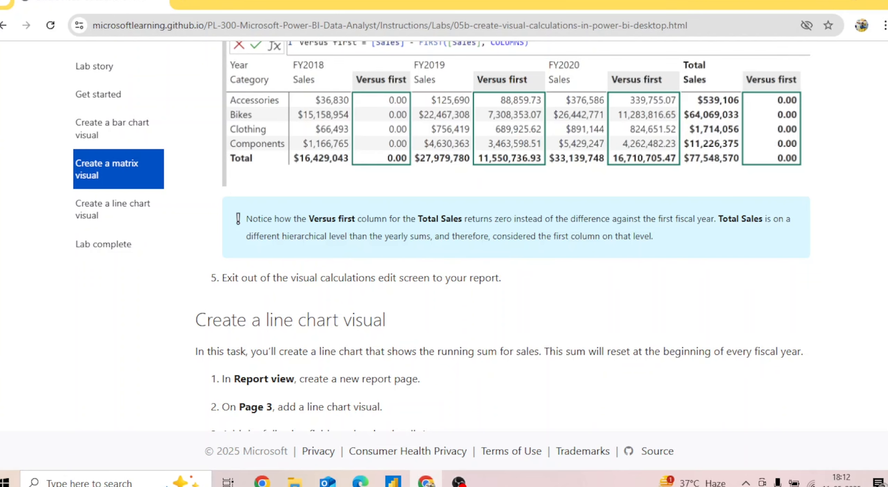
scroll(503, 236, down, 6)
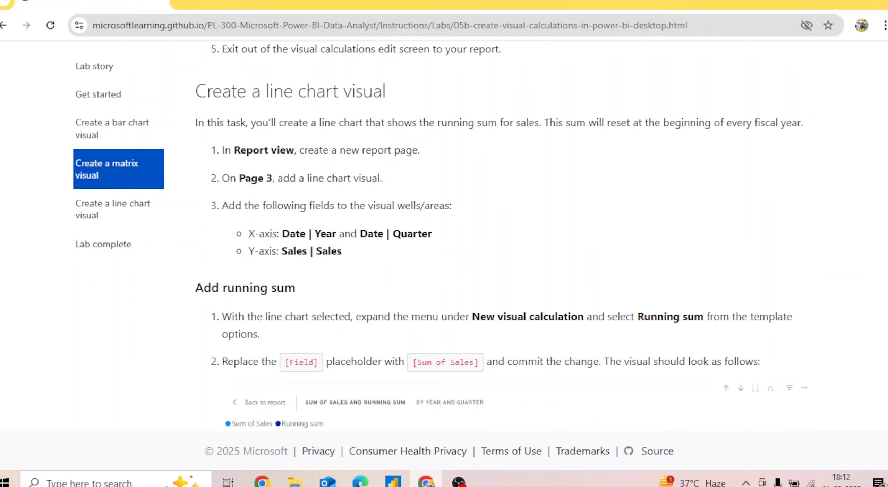
scroll(498, 238, down, 2)
scroll(499, 238, up, 1)
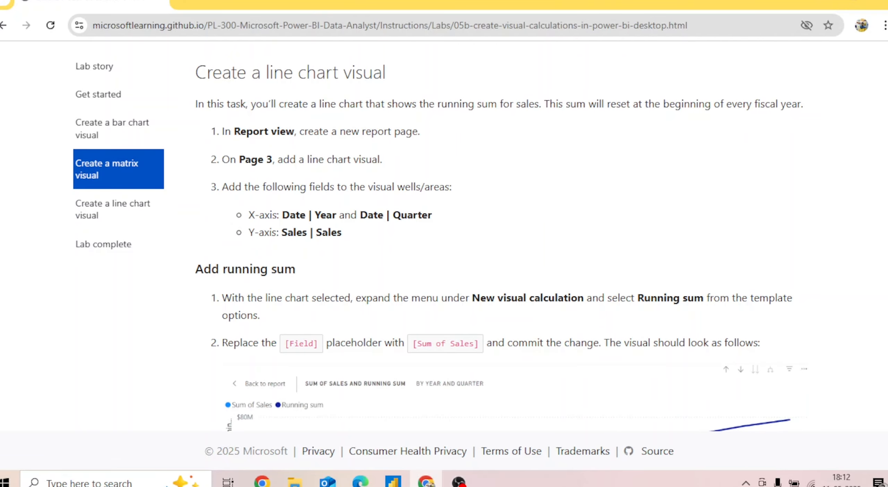
Return to Power BI Desktop, add a new report page and insert an empty line chart on it
click(393, 481)
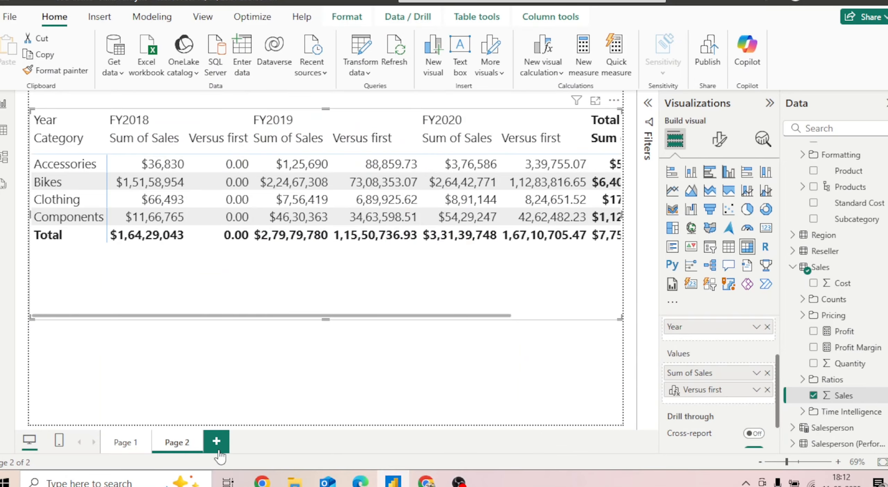
click(216, 441)
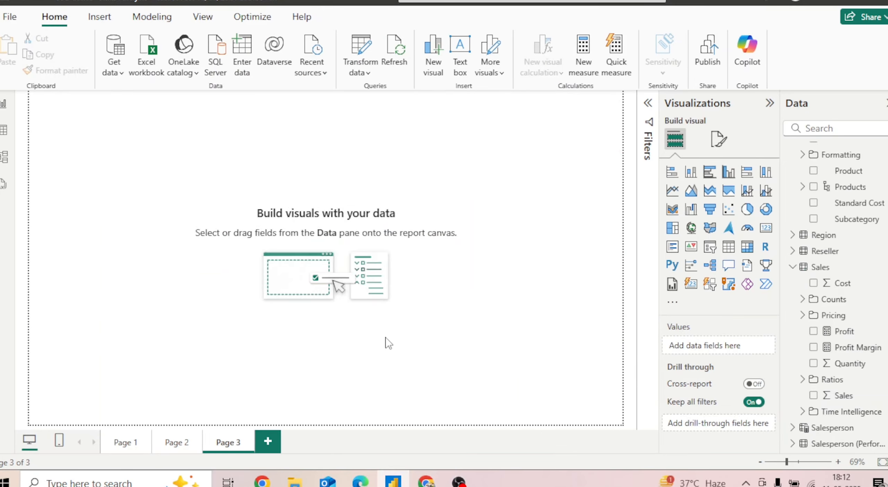
click(673, 195)
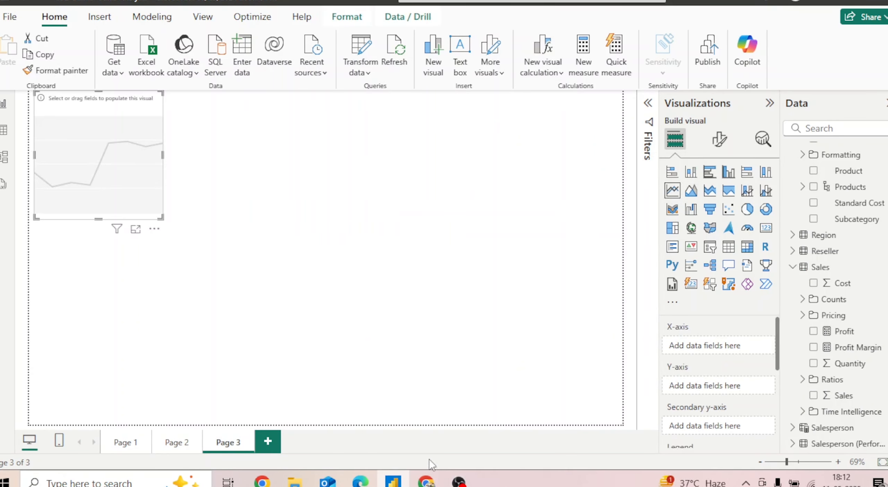
Check the chart fields on the lab page, return to Power BI Desktop and put Date Year and Quarter on the line chart's X-axis
click(426, 481)
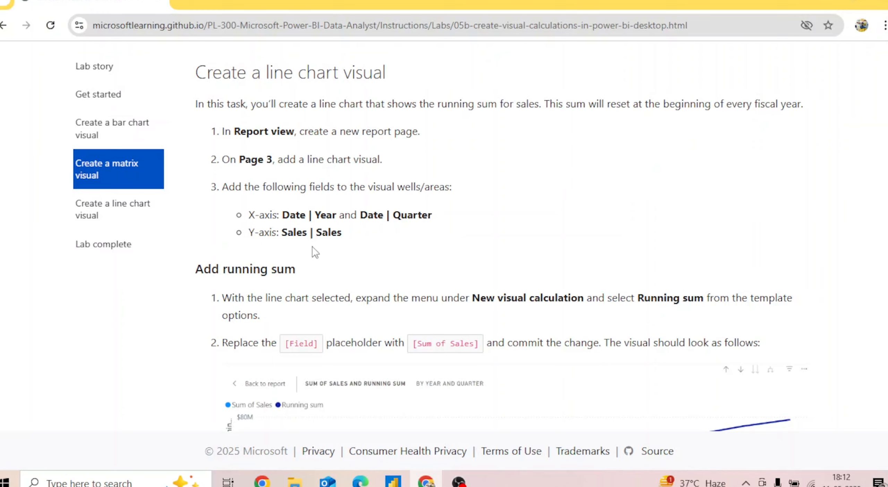
click(393, 481)
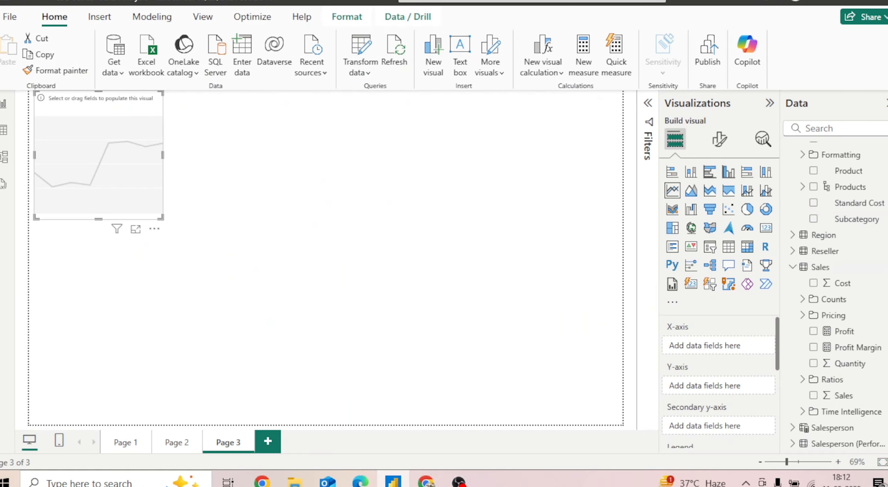
scroll(871, 214, up, 4)
drag(843, 222, 730, 344)
drag(849, 206, 750, 356)
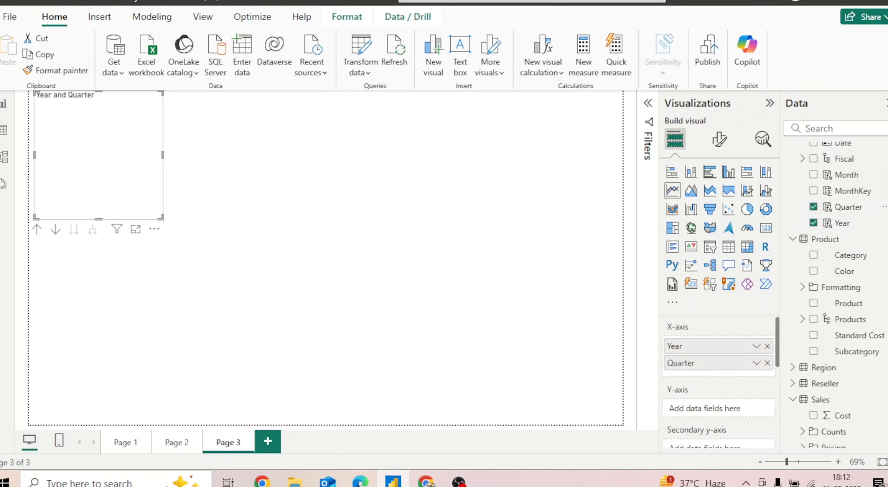
Add Sales from the Sales table to the line chart's Y-axis and enlarge the chart to fill most of the page
scroll(850, 347, down, 4)
drag(843, 391, 727, 406)
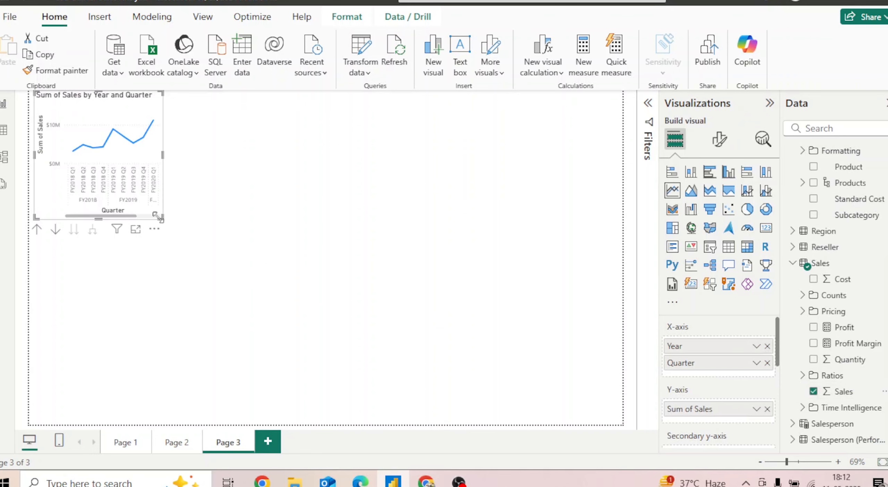
drag(161, 218, 571, 355)
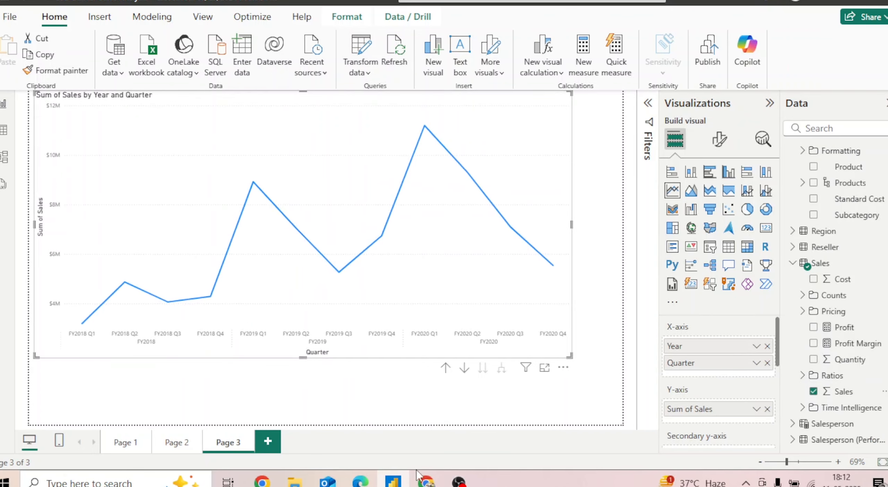
Switch to the lab page in the browser and read the Add running sum instructions
click(420, 482)
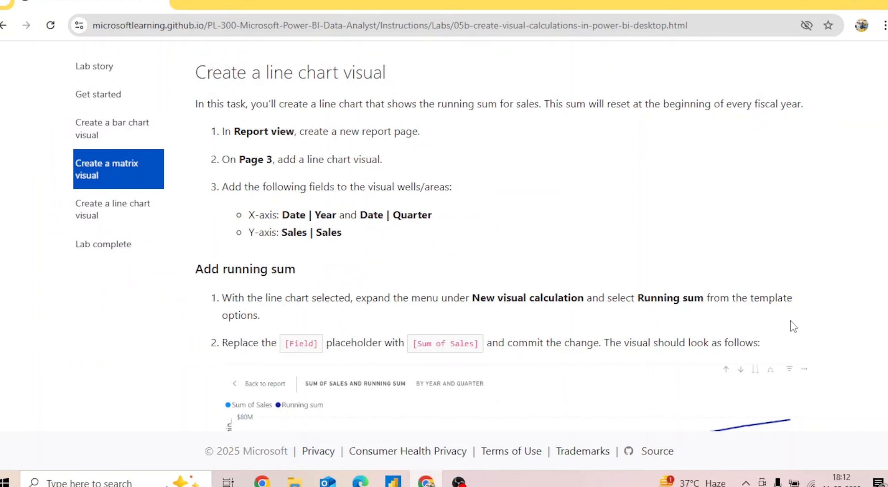
scroll(500, 240, down, 5)
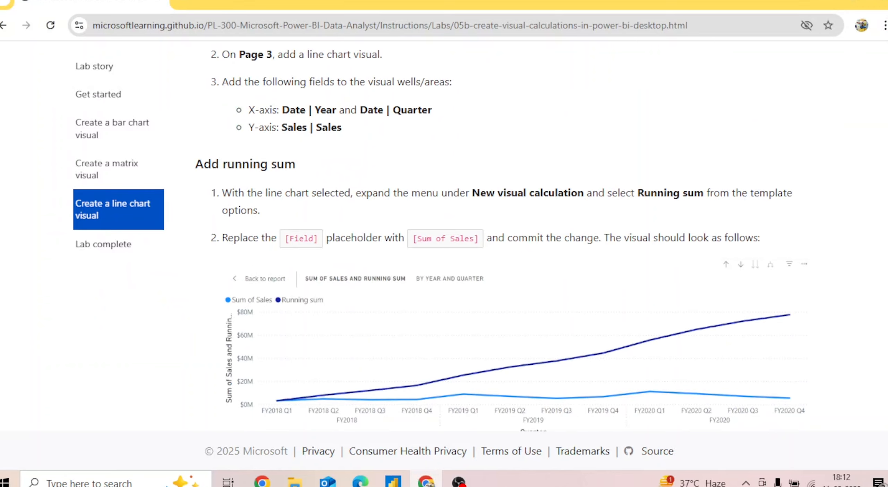
scroll(500, 239, up, 1)
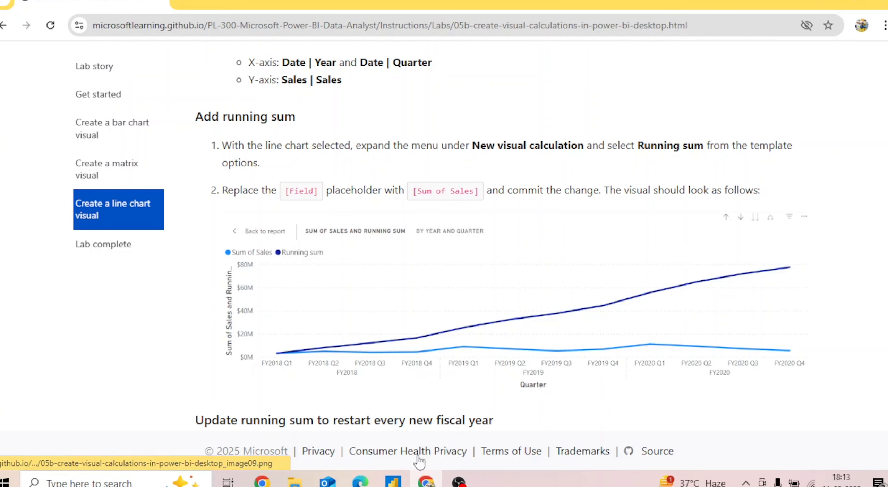
Return to Power BI Desktop, add a Running sum visual calculation to the line chart with [Sum of Sales] as its field and commit it
click(399, 482)
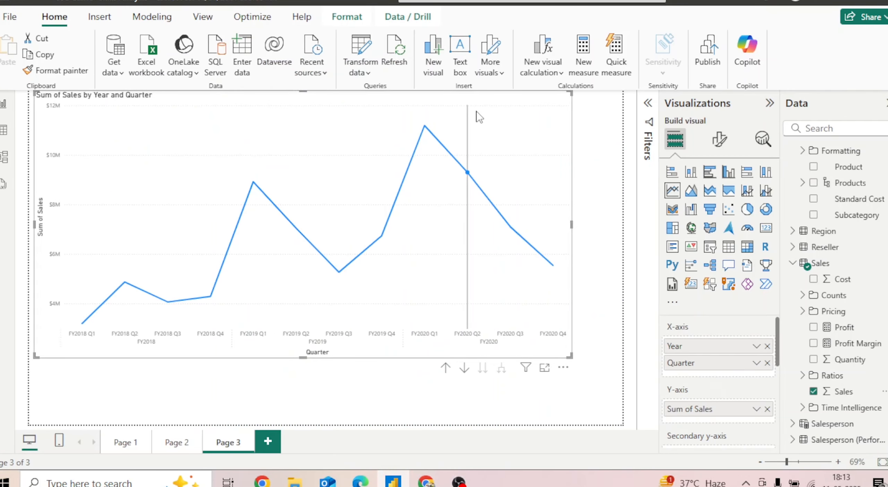
click(560, 73)
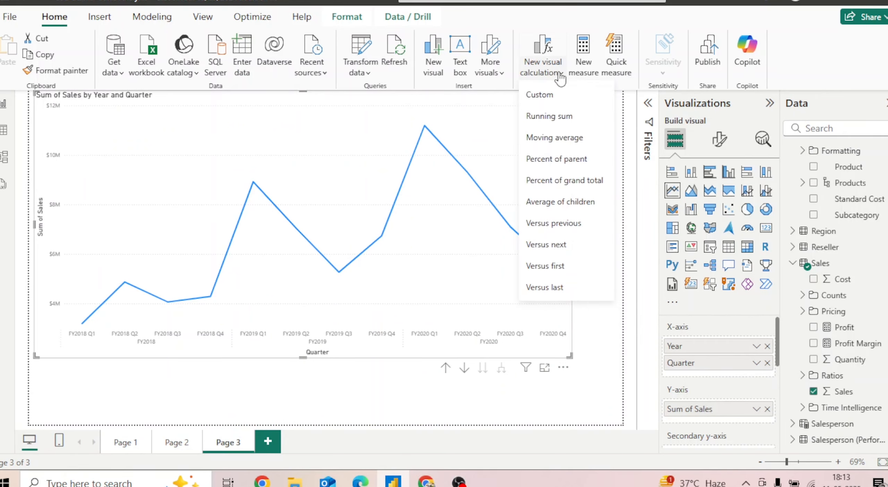
click(552, 118)
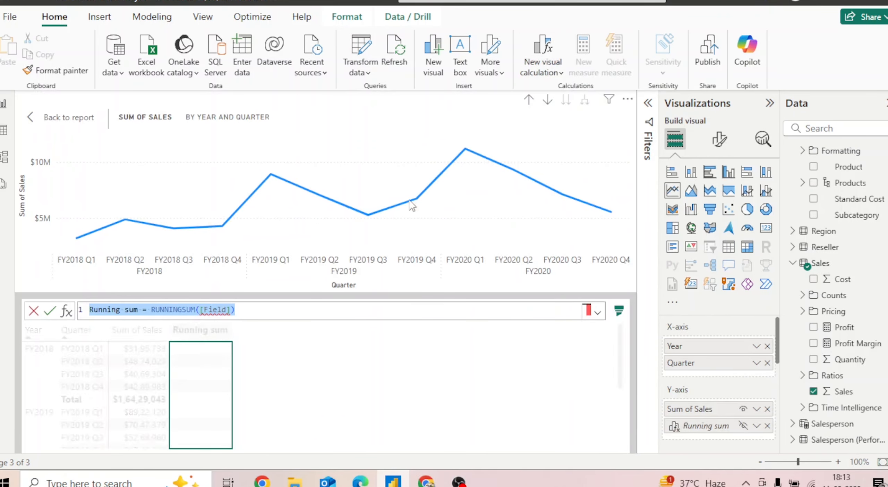
key(Left)
key(BackSpace)
key(BackSpace)
key(BackSpace)
key(BackSpace)
key(BackSpace)
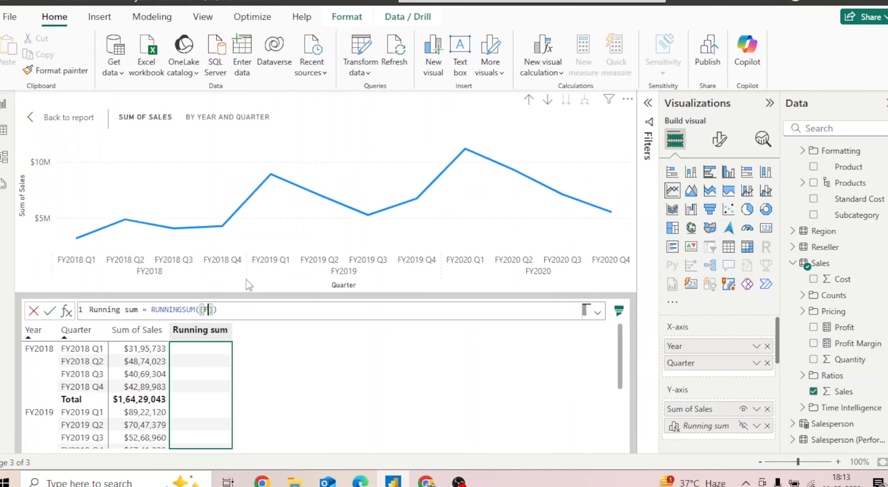
text(sUM)
key(Tab)
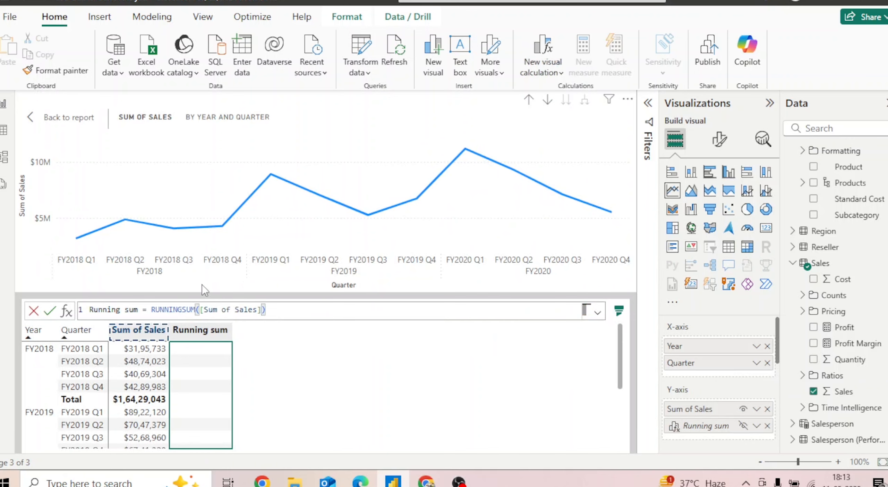
click(52, 318)
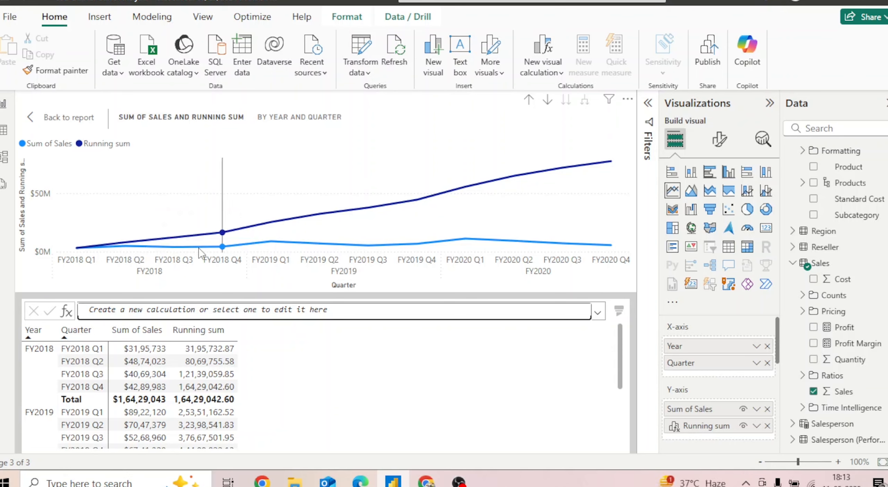
Inspect the running sum points on the line chart and read the lab page instructions for restarting the sum every fiscal year
mouse_move(238, 249)
mouse_move(188, 242)
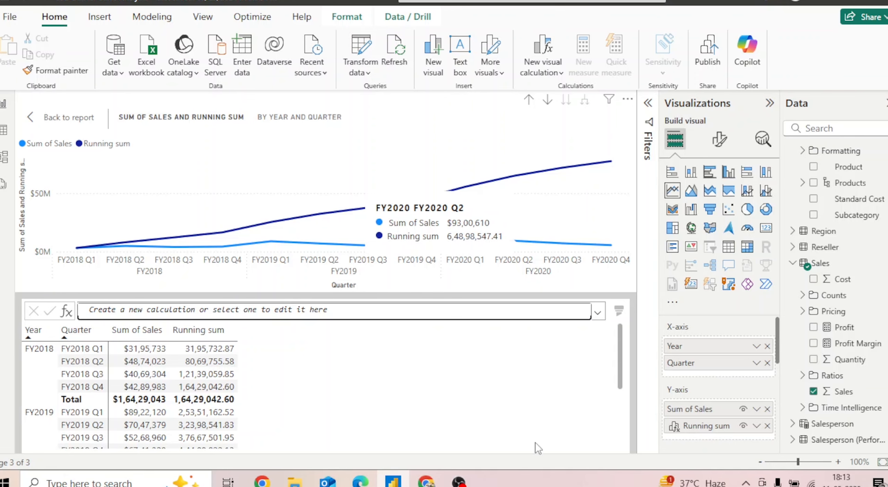
click(425, 481)
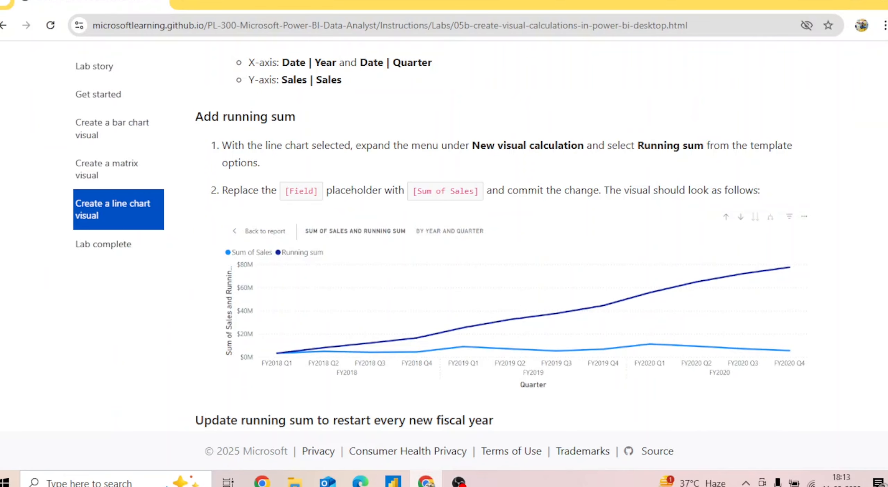
scroll(656, 373, down, 7)
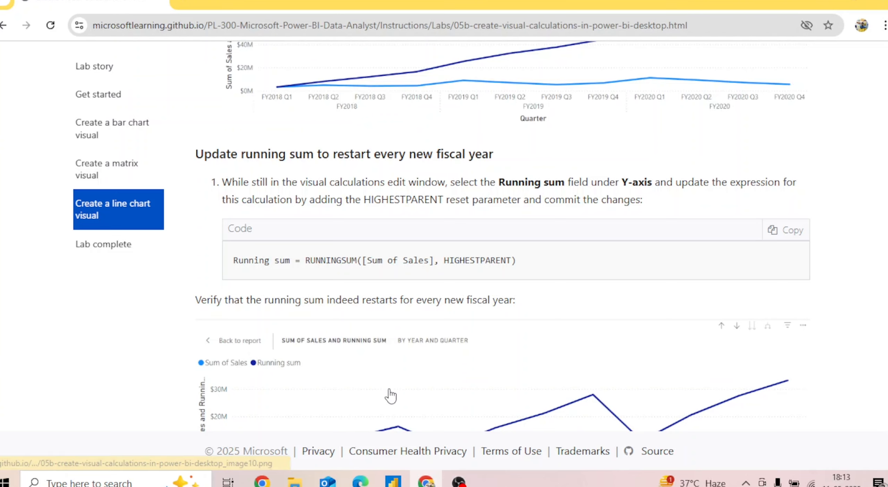
Return to Power BI Desktop and examine how the running sum carries across the fiscal year boundaries in the line chart
mouse_move(393, 481)
click(394, 427)
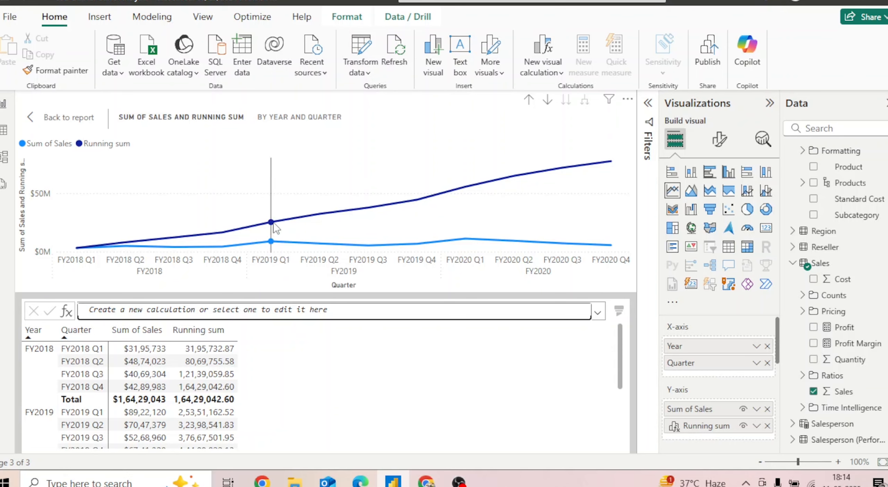
mouse_move(274, 225)
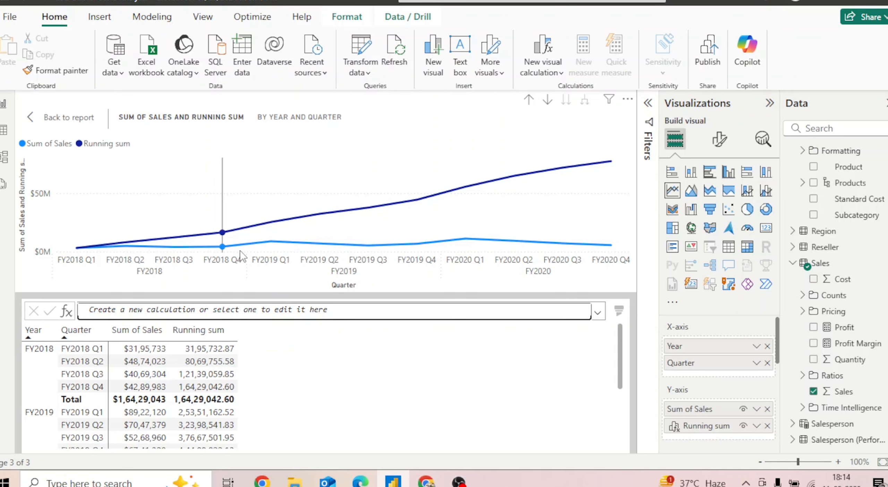
mouse_move(149, 250)
mouse_move(267, 247)
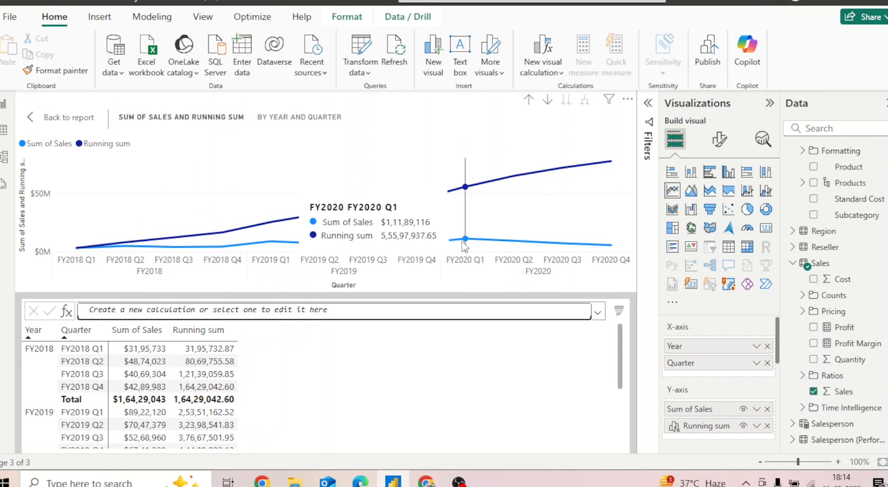
Open the Running sum calculation from the Y-axis, add HIGHESTPARENT after [Sum of Sales] in RUNNINGSUM and commit it
click(211, 333)
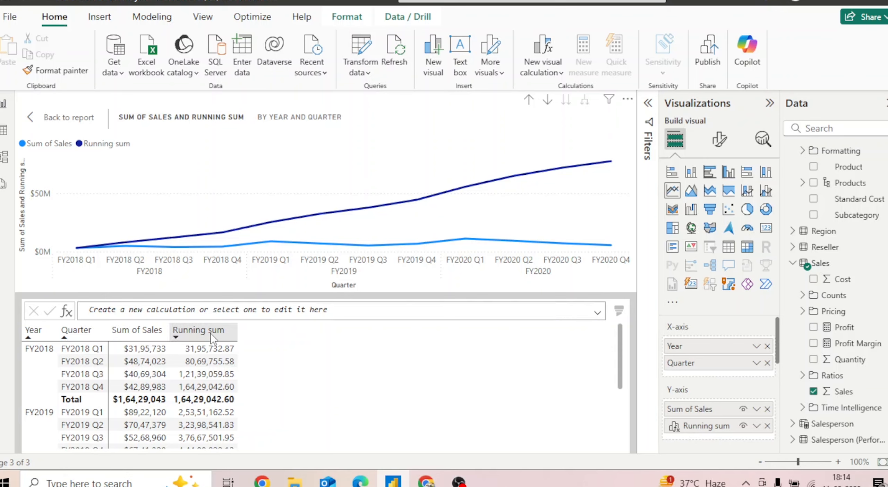
click(706, 429)
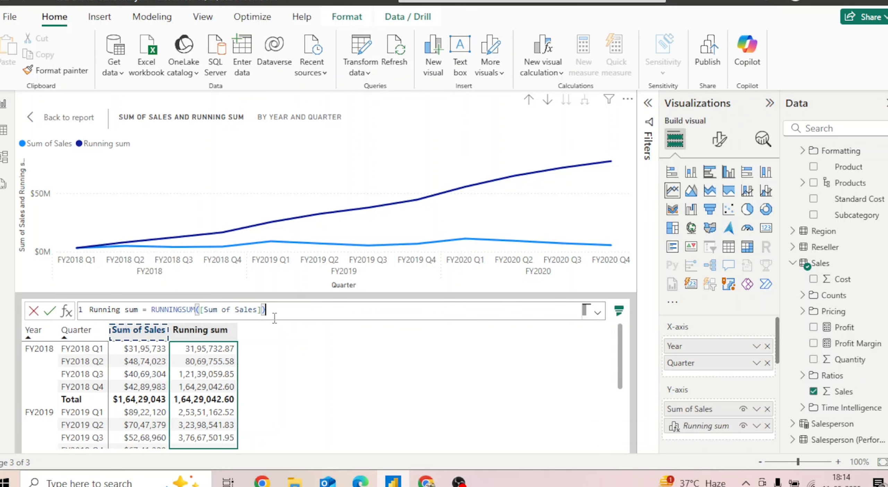
text(,ABS()
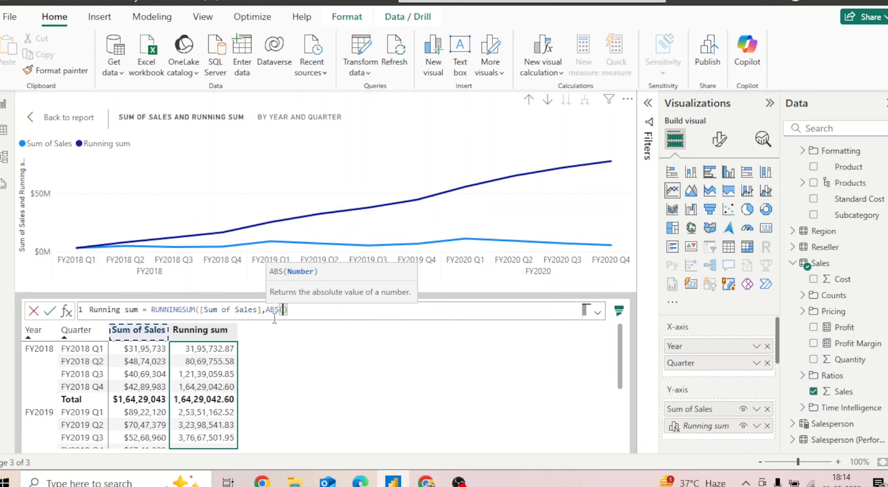
key(BackSpace)
key(BackSpace)
key(BackSpace)
key(BackSpace)
key(BackSpace)
key(BackSpace)
key(BackSpace)
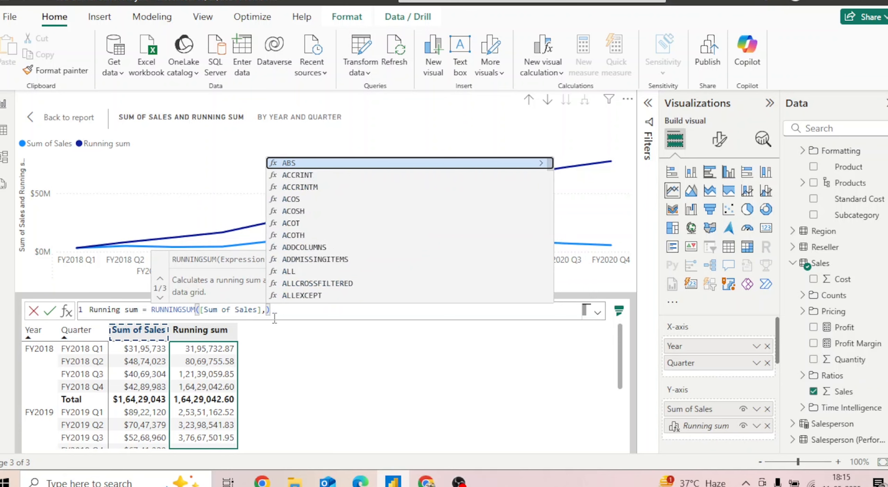
text(HI)
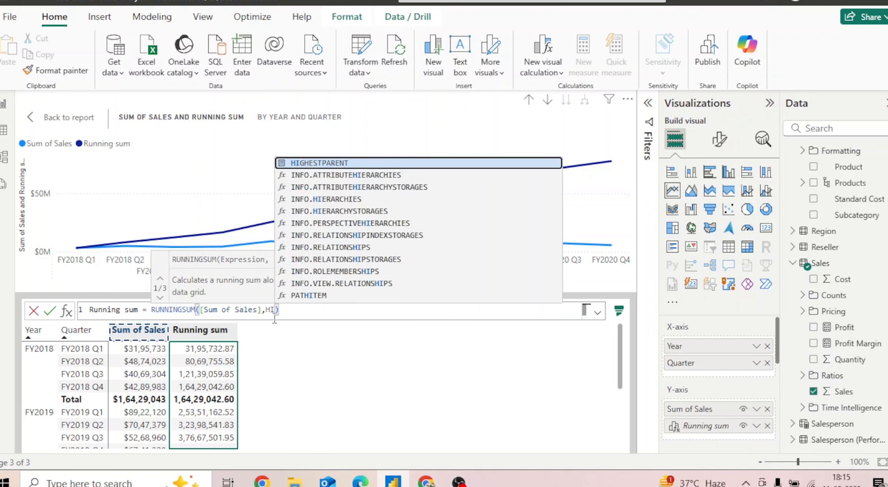
key(Tab)
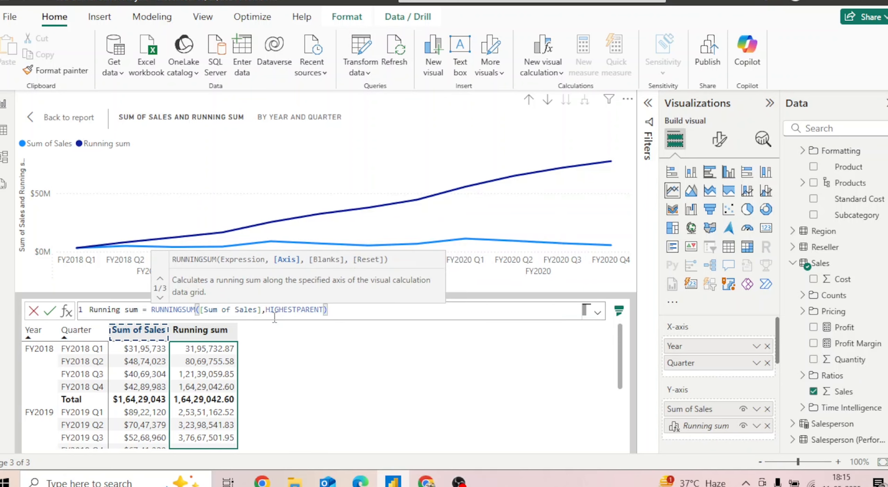
click(354, 310)
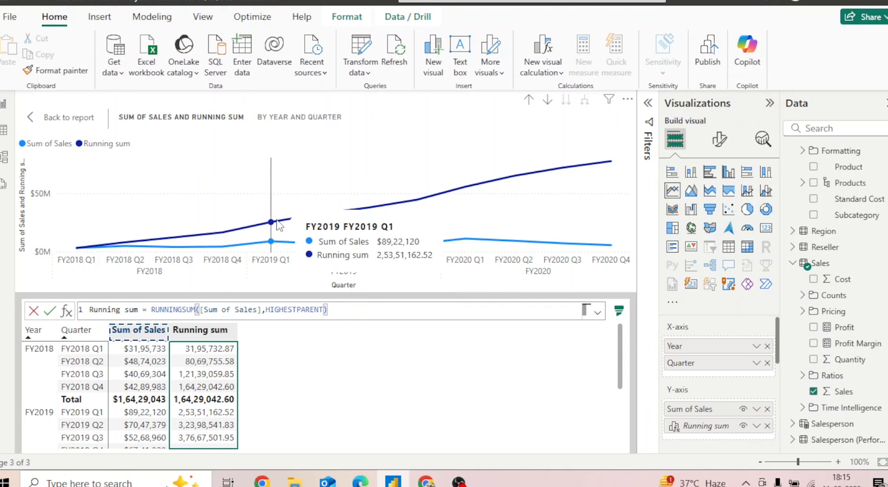
double_click(320, 308)
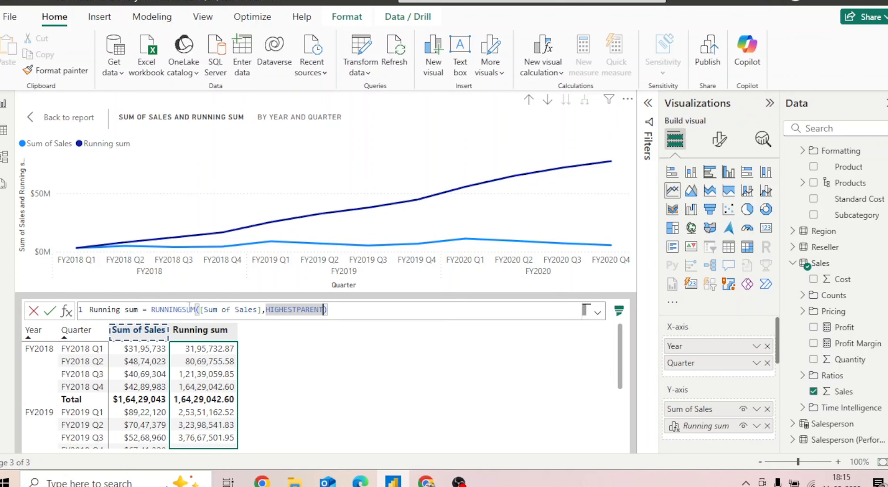
click(357, 311)
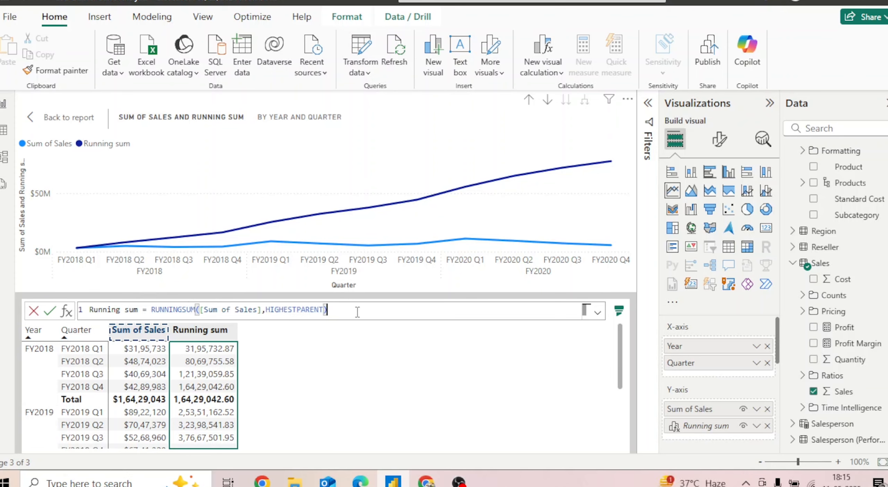
click(49, 311)
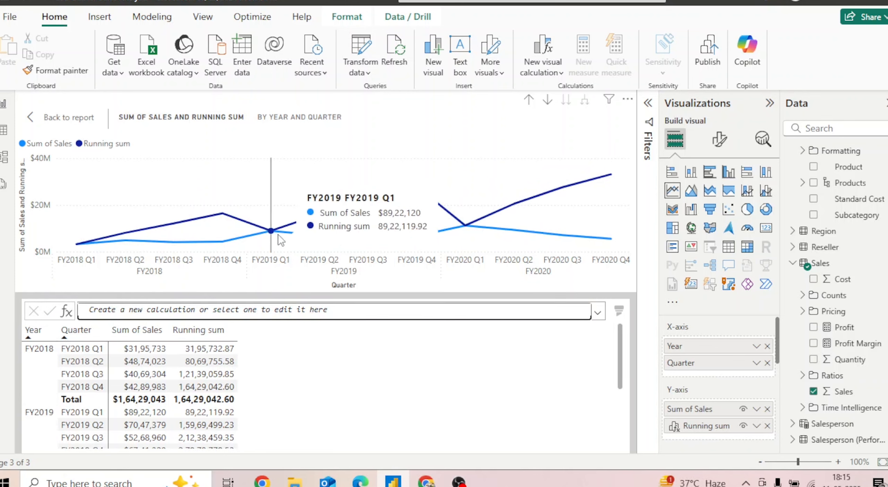
Inspect the updated running sum at the end and start of each fiscal year in the line chart
mouse_move(418, 193)
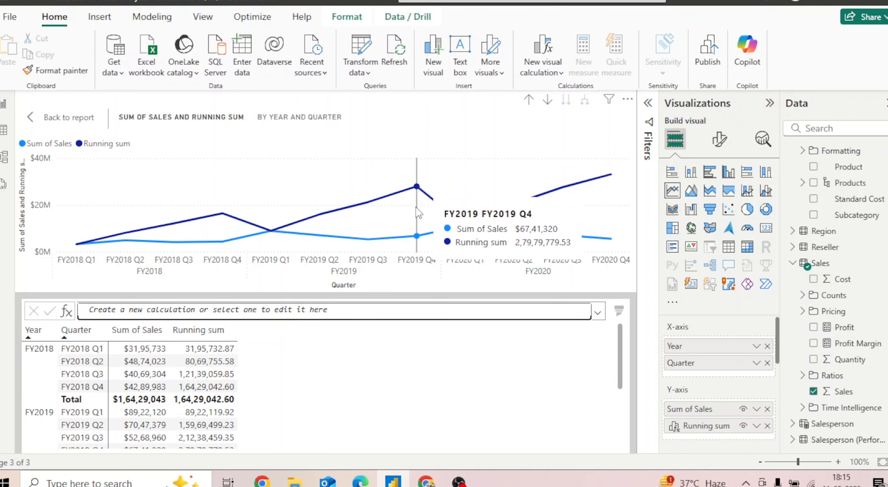
mouse_move(466, 227)
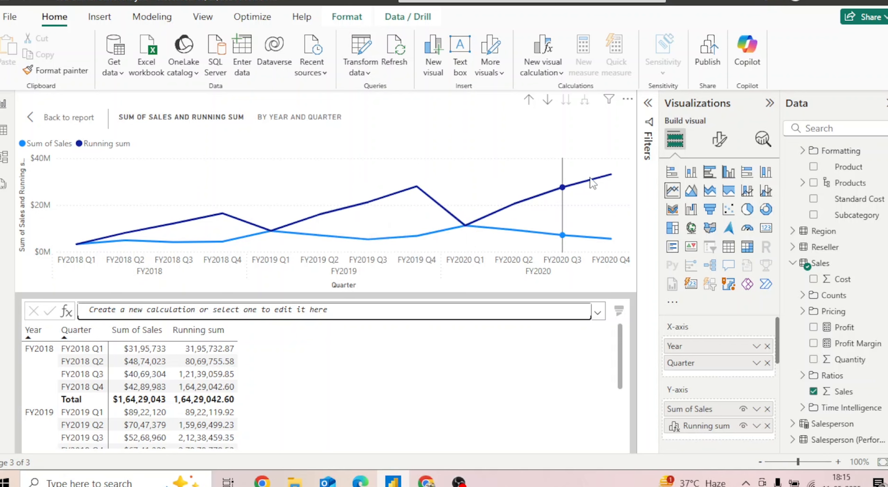
mouse_move(612, 177)
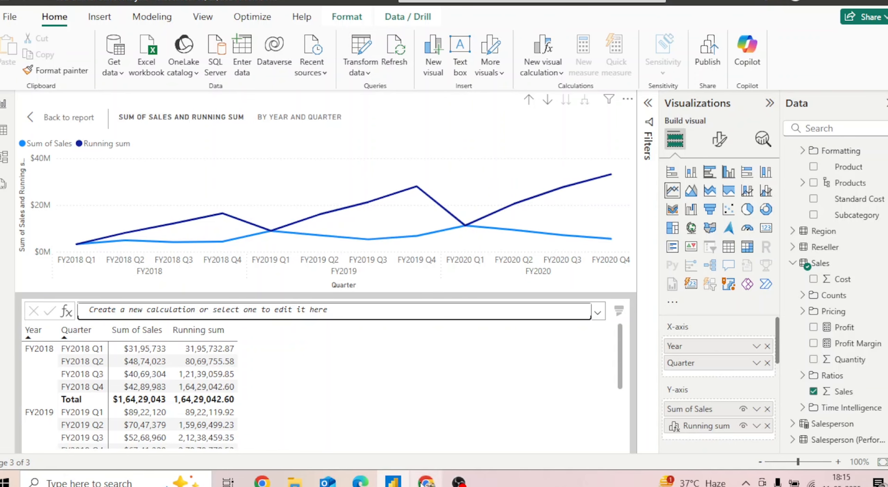
Switch to the lab page in the browser, compare the expected final line chart and look back over the earlier lab sections
click(425, 481)
scroll(742, 318, down, 5)
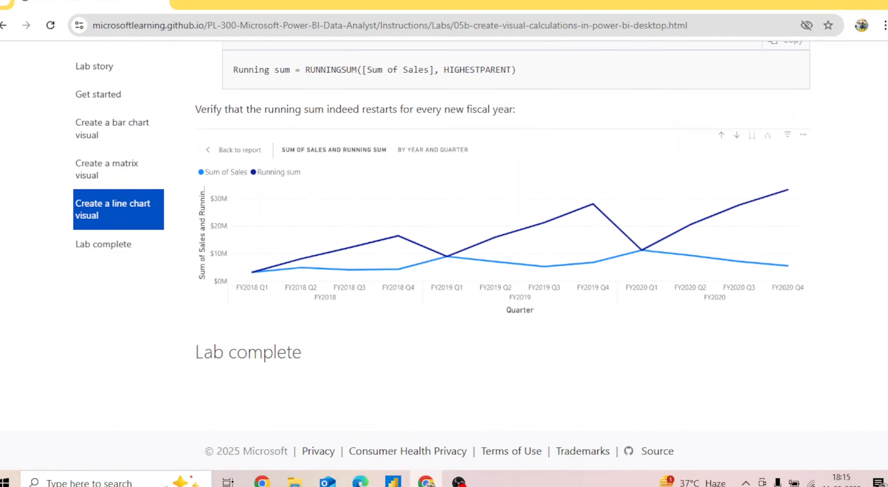
scroll(503, 201, down, 2)
scroll(503, 236, up, 10)
scroll(502, 236, down, 7)
scroll(503, 236, down, 4)
scroll(502, 236, up, 12)
scroll(502, 236, up, 10)
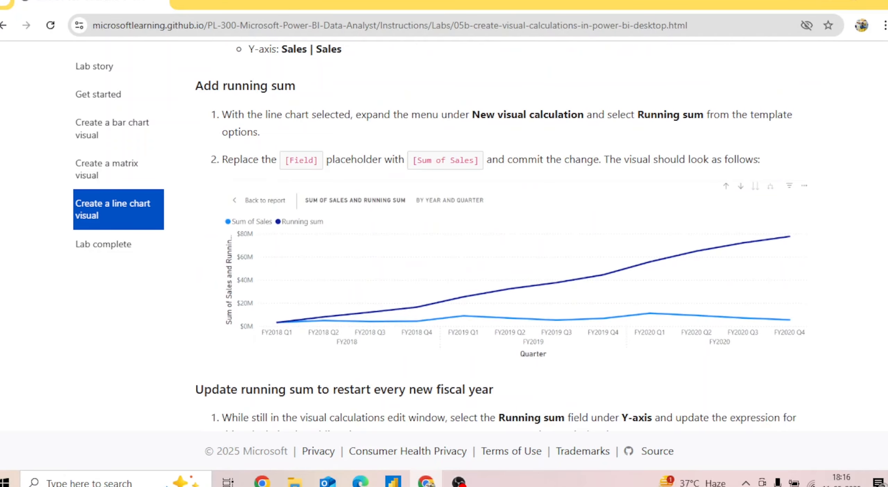
scroll(503, 236, up, 12)
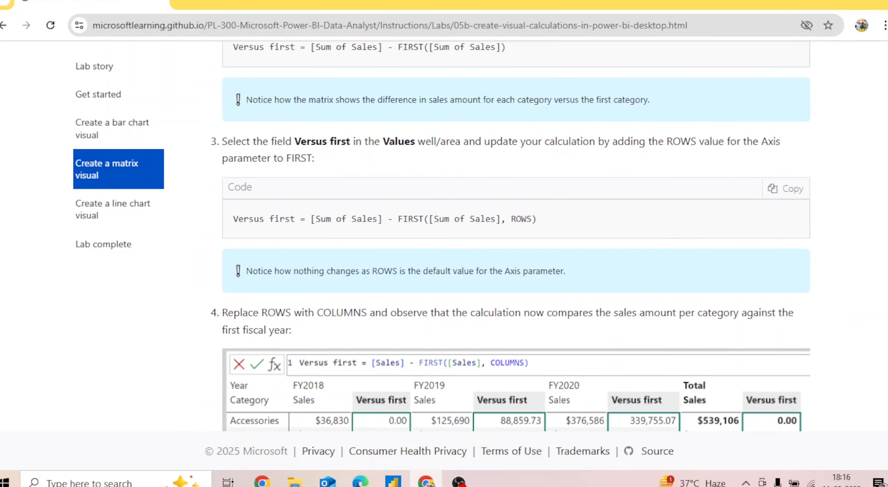
scroll(503, 236, up, 4)
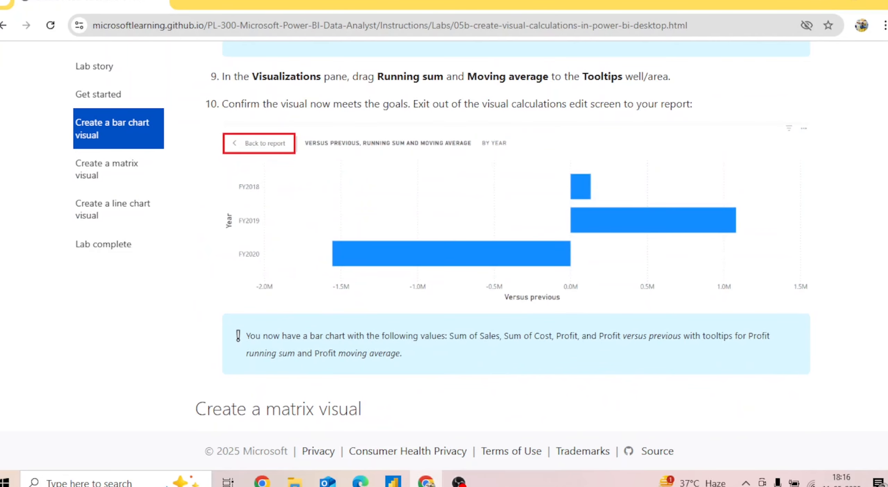